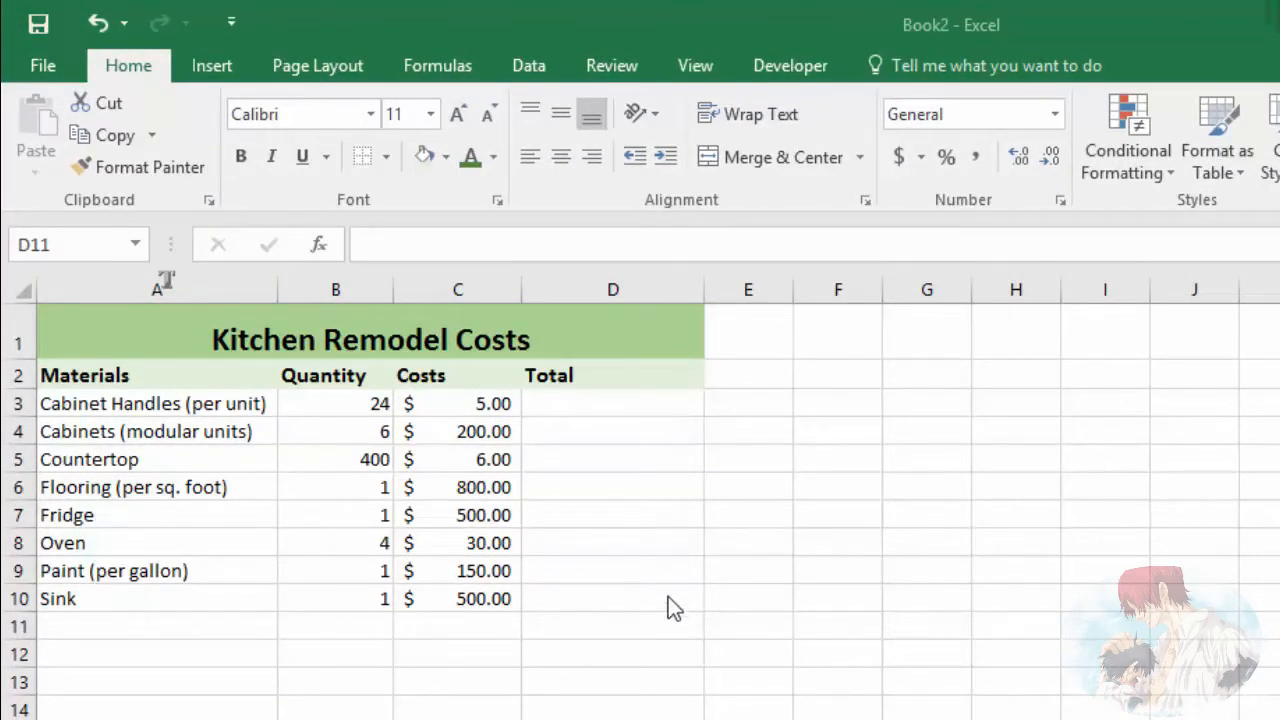
# Step: Enter the formula =B3*C3 in D3 to multiply the cabinet handles' quantity by their cost
pyautogui.click(667, 640)
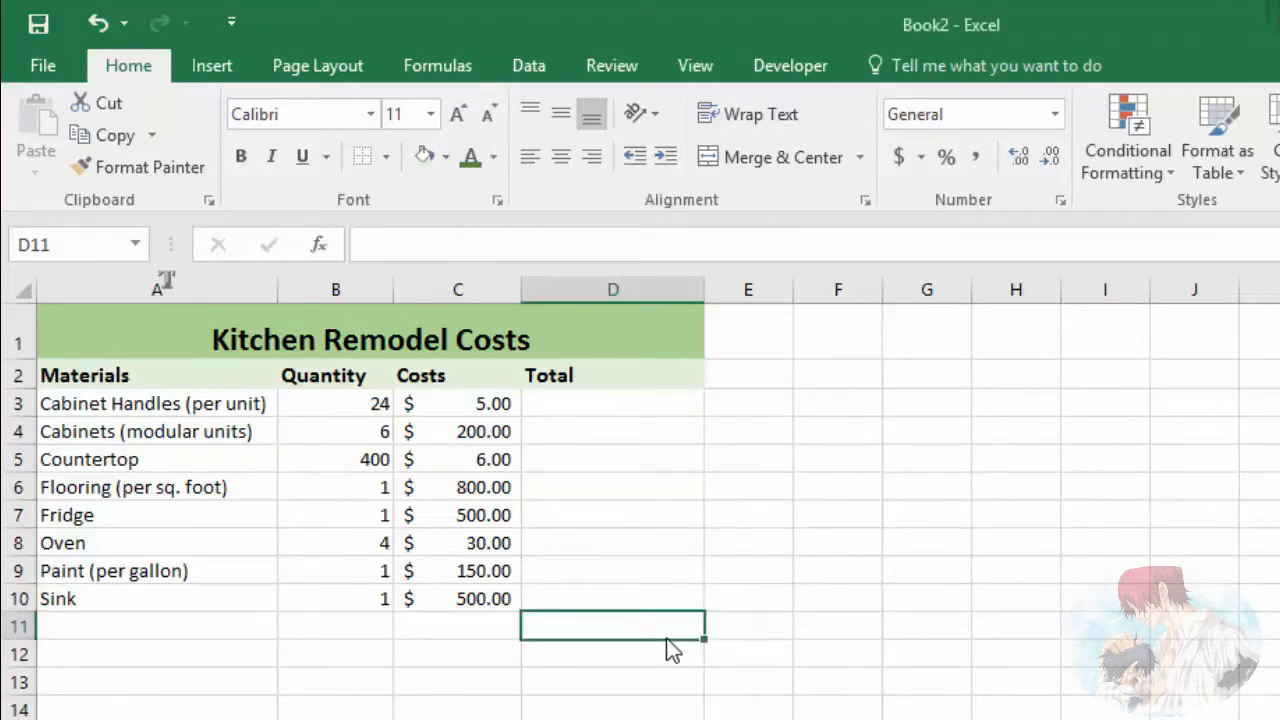
pyautogui.click(629, 406)
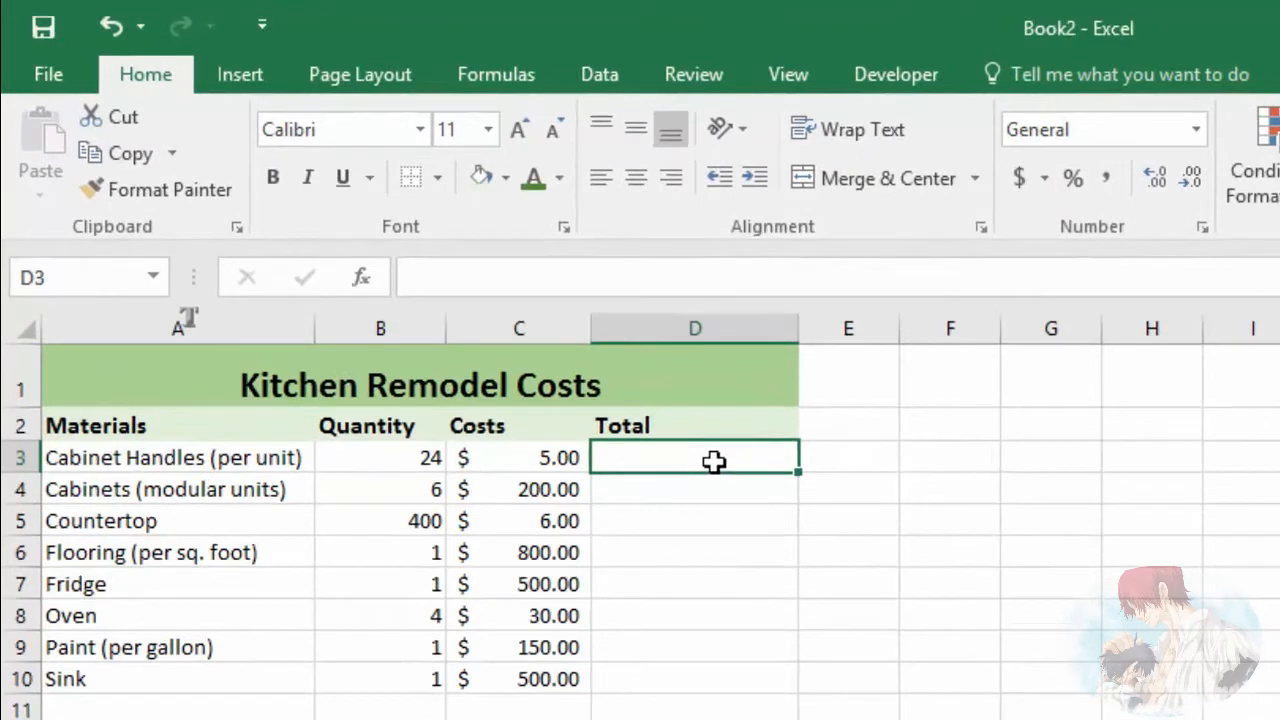
pyautogui.write('=')
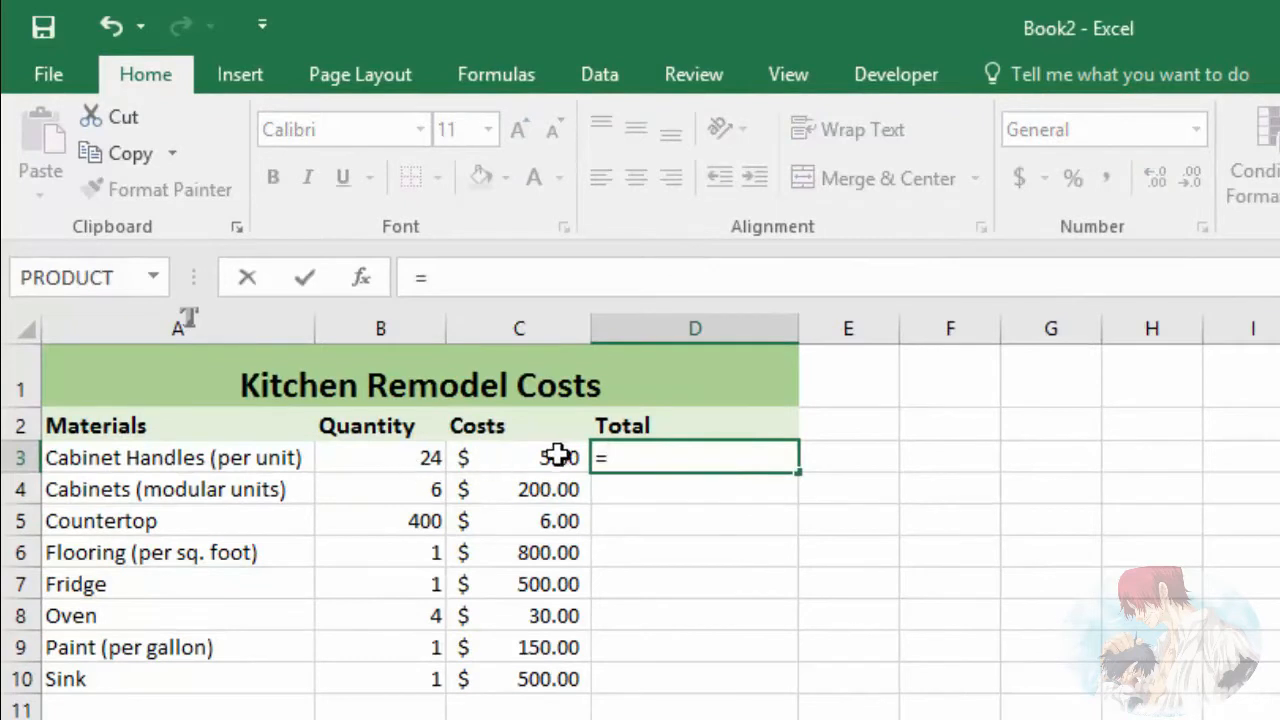
pyautogui.hotkey('ctrl', 'z')
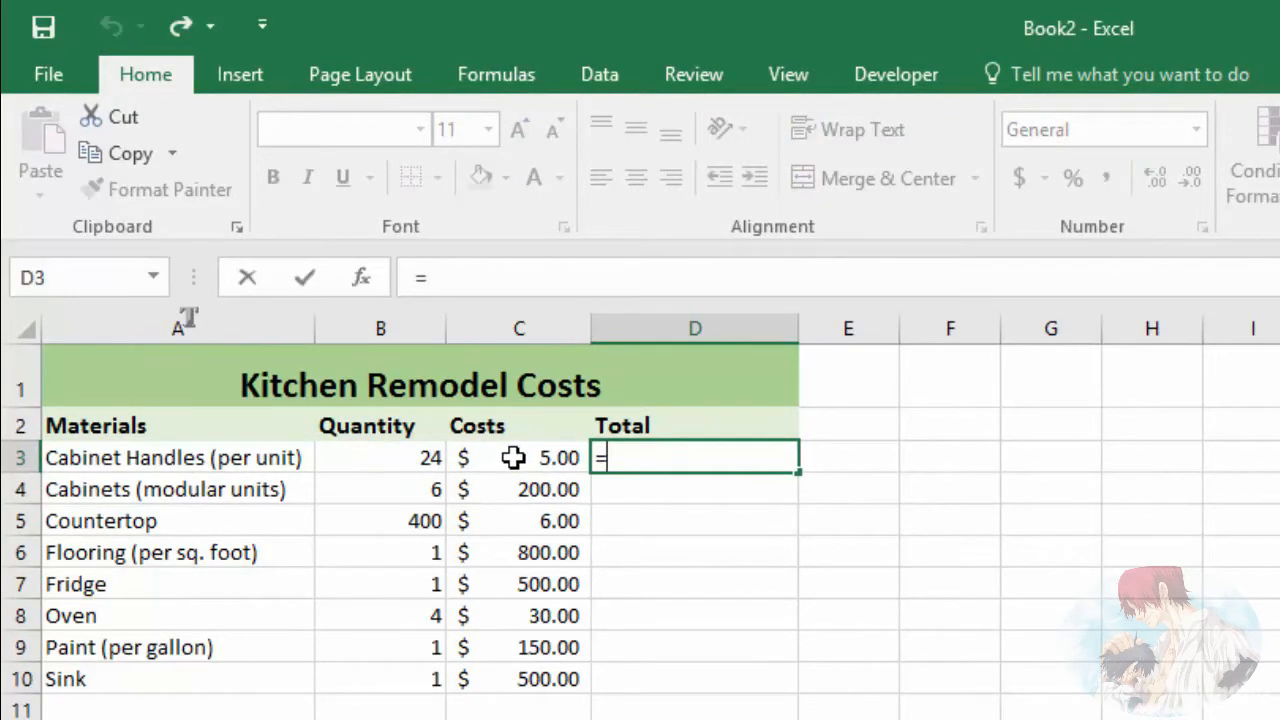
pyautogui.click(382, 459)
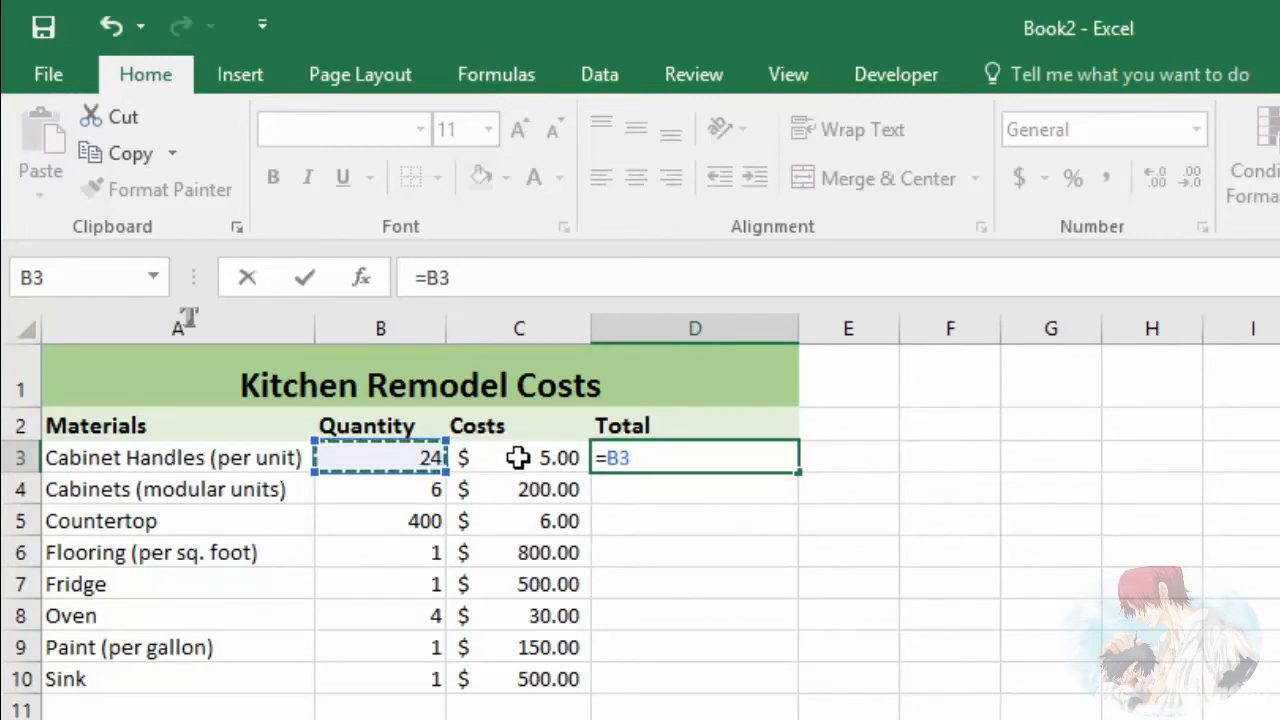
pyautogui.write('*')
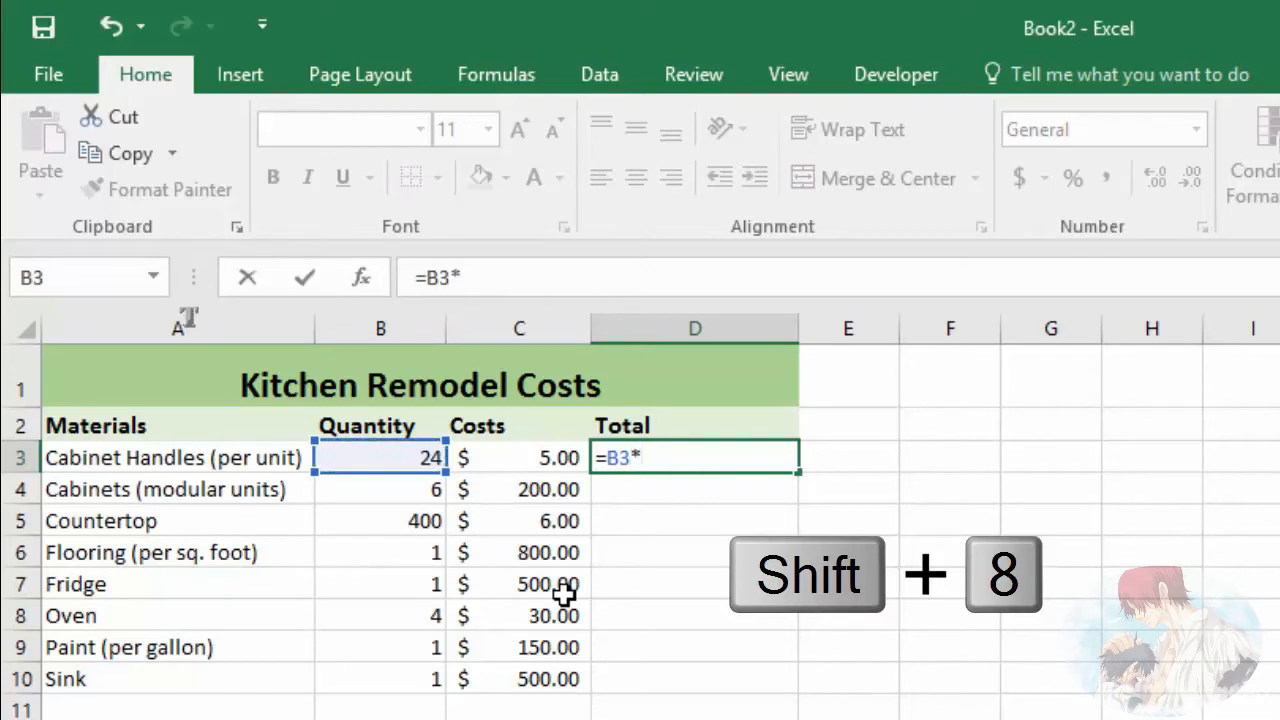
pyautogui.click(526, 457)
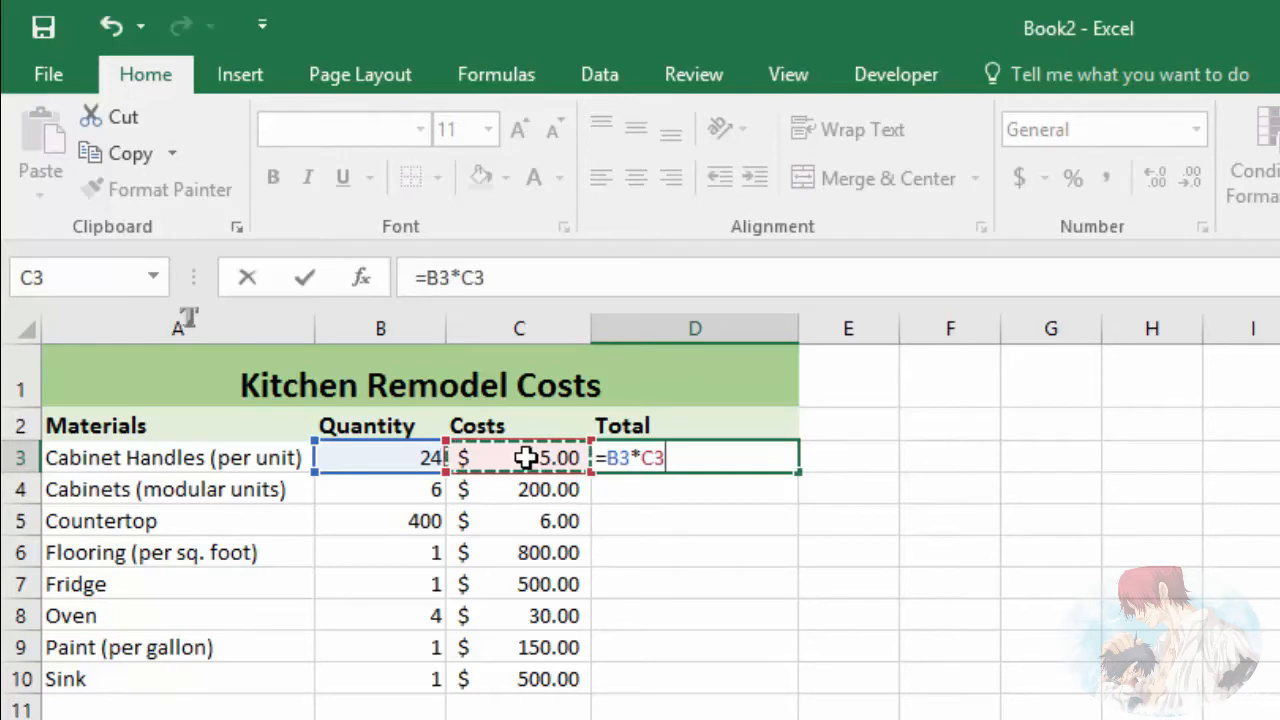
pyautogui.press('Return')
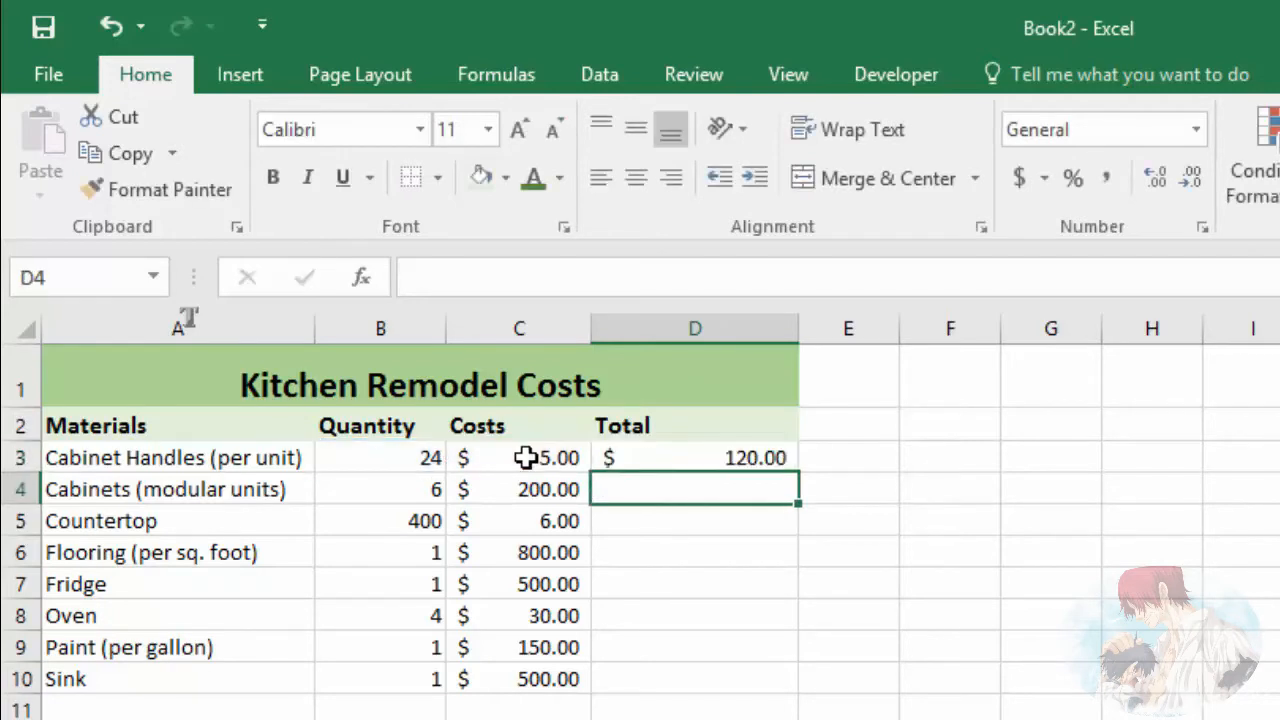
# Step: Check the multiplication formula in D3 and its source cells B3 and C3, and clear D3
pyautogui.click(675, 460)
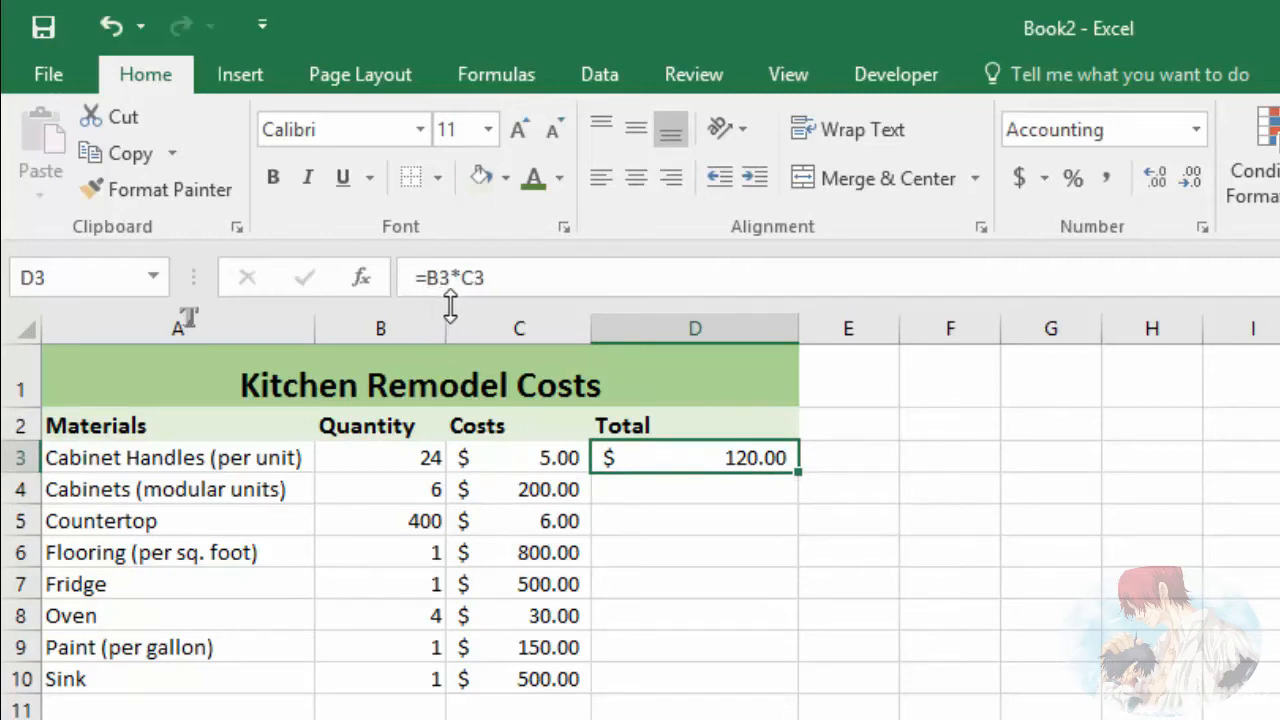
pyautogui.click(392, 458)
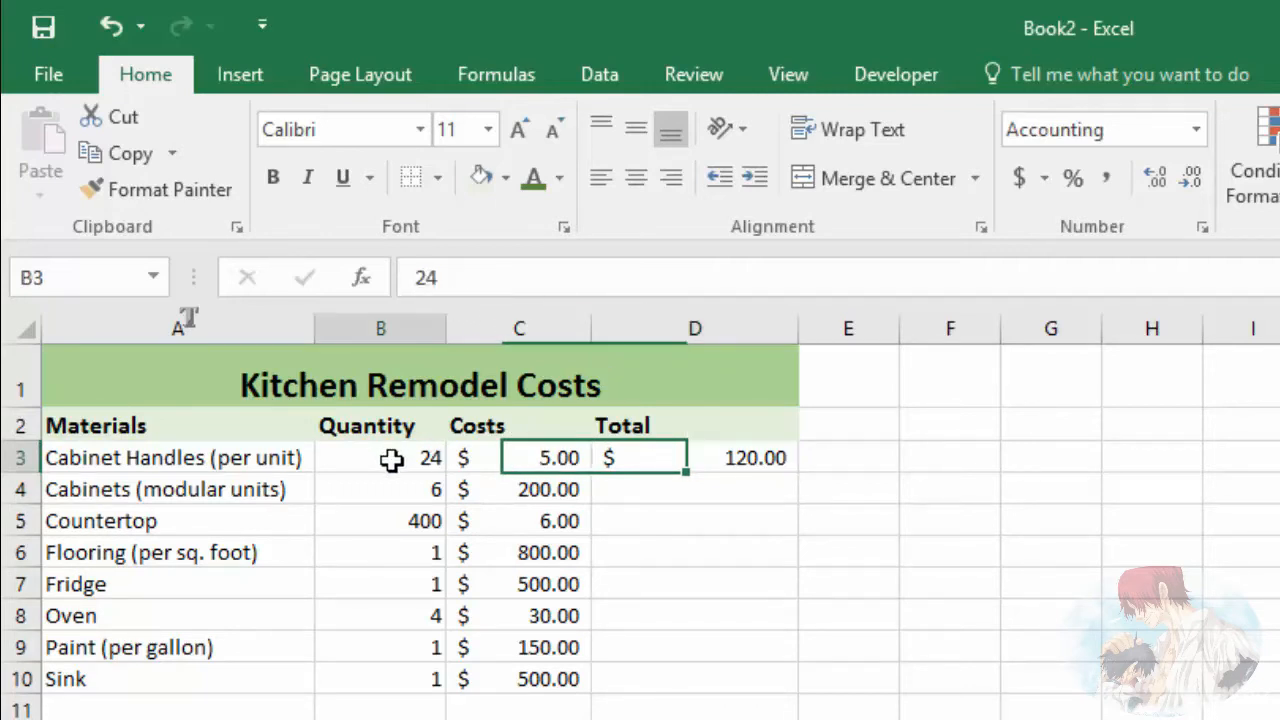
pyautogui.click(546, 457)
pyautogui.click(691, 457)
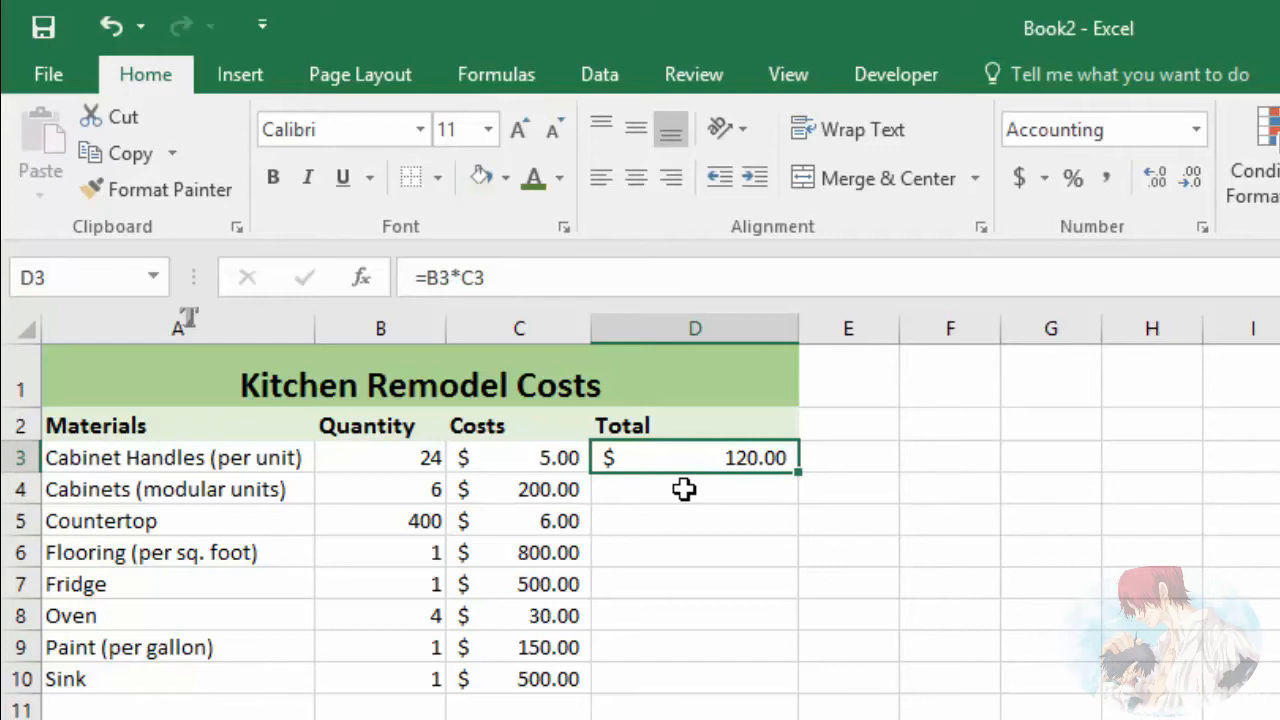
pyautogui.press('Delete')
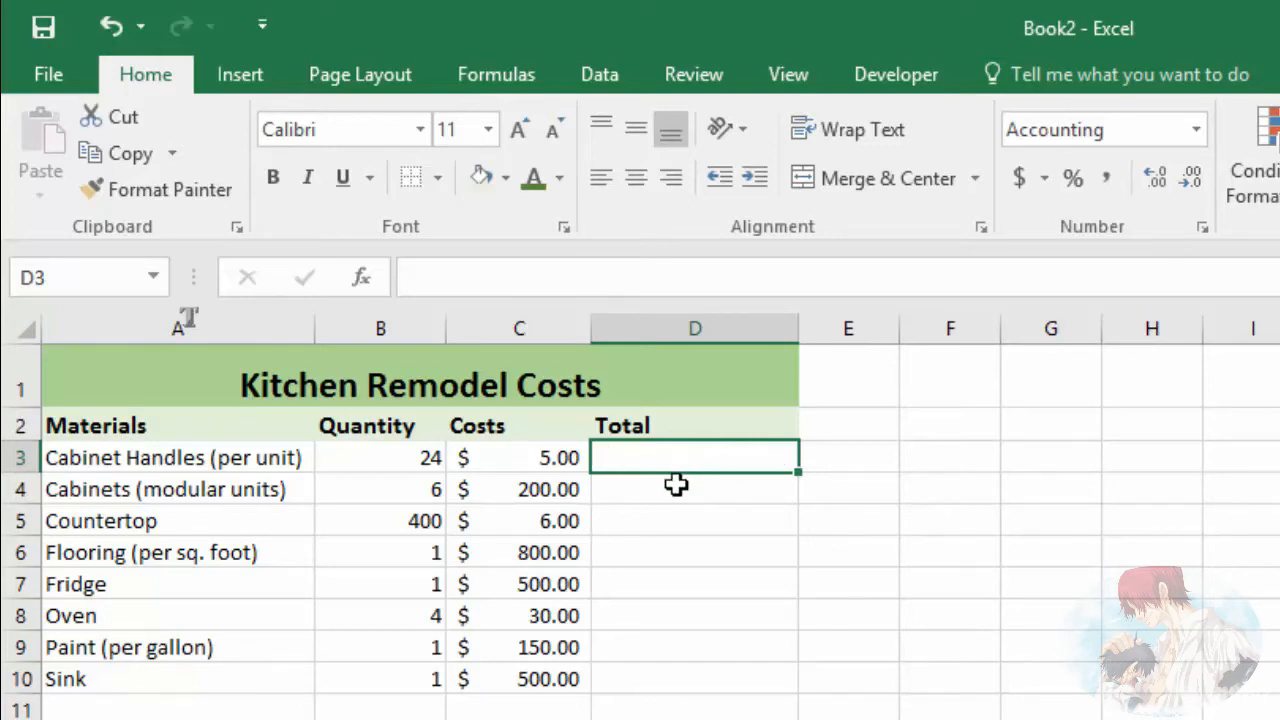
# Step: Enter the formula =PRODUCT(B3,C3) in D3, passing the quantity and cost cells as separate arguments
pyautogui.write('=')
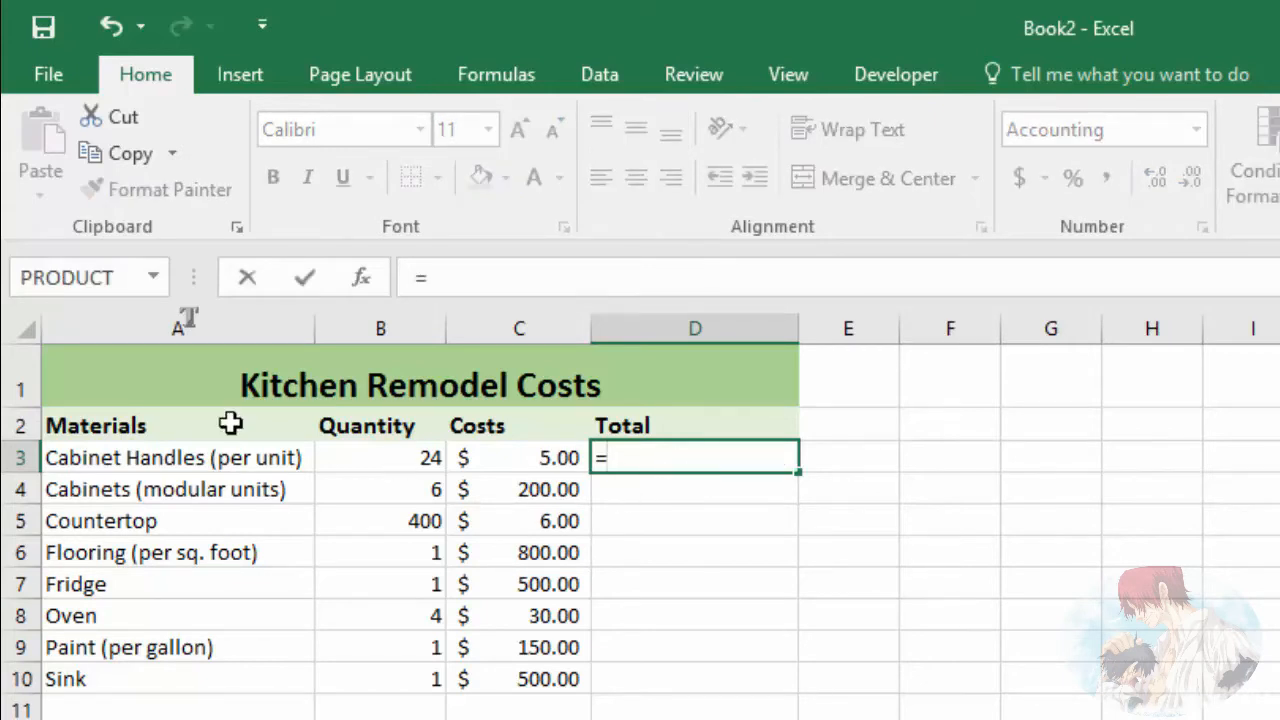
pyautogui.click(155, 280)
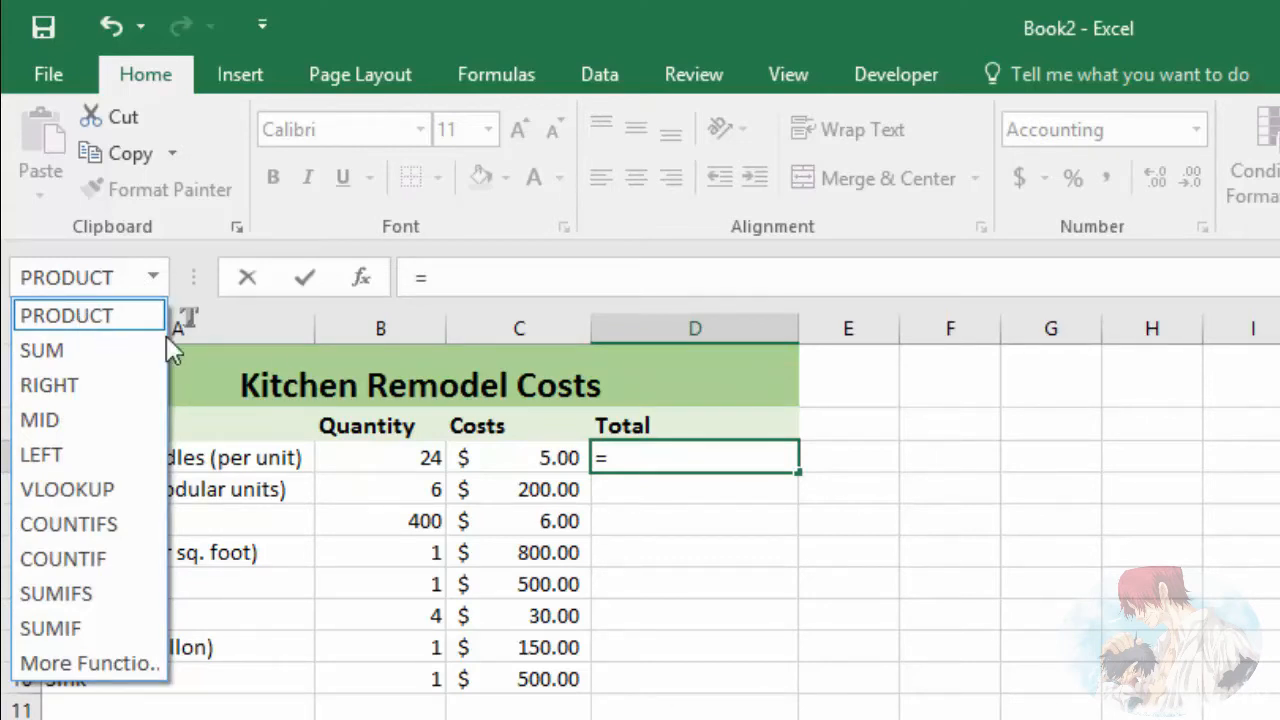
pyautogui.click(640, 457)
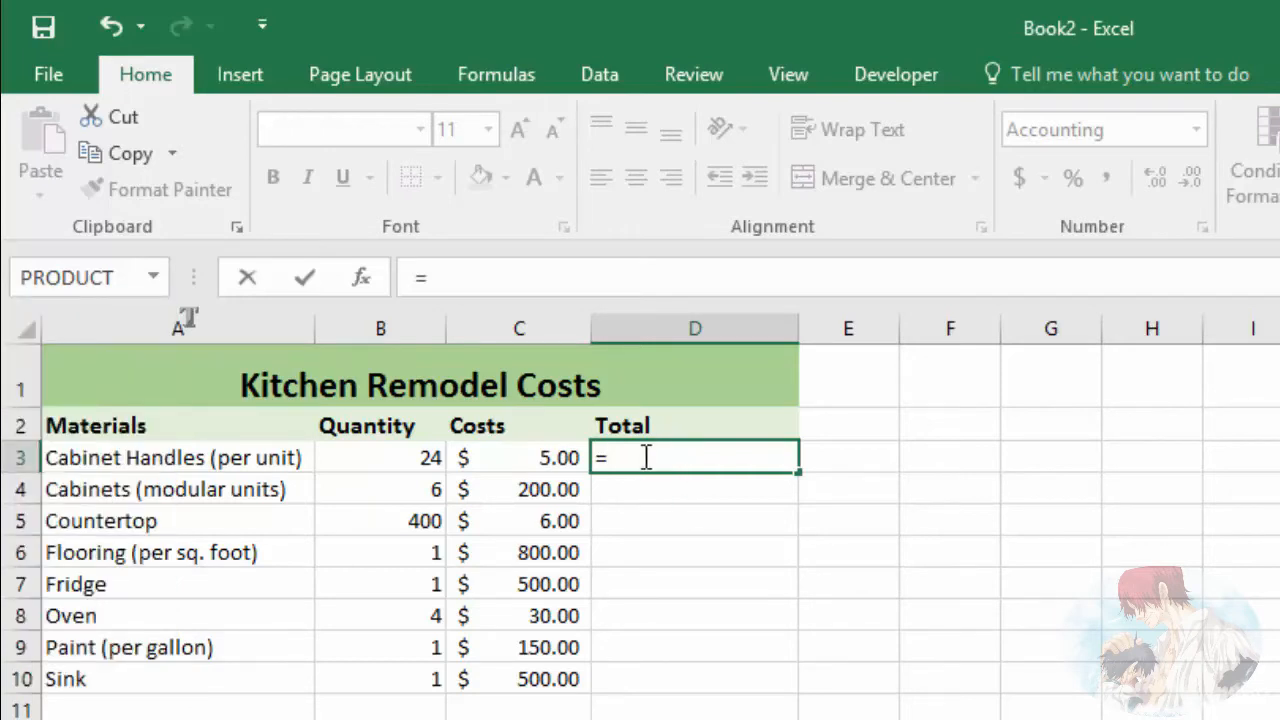
pyautogui.write('pro')
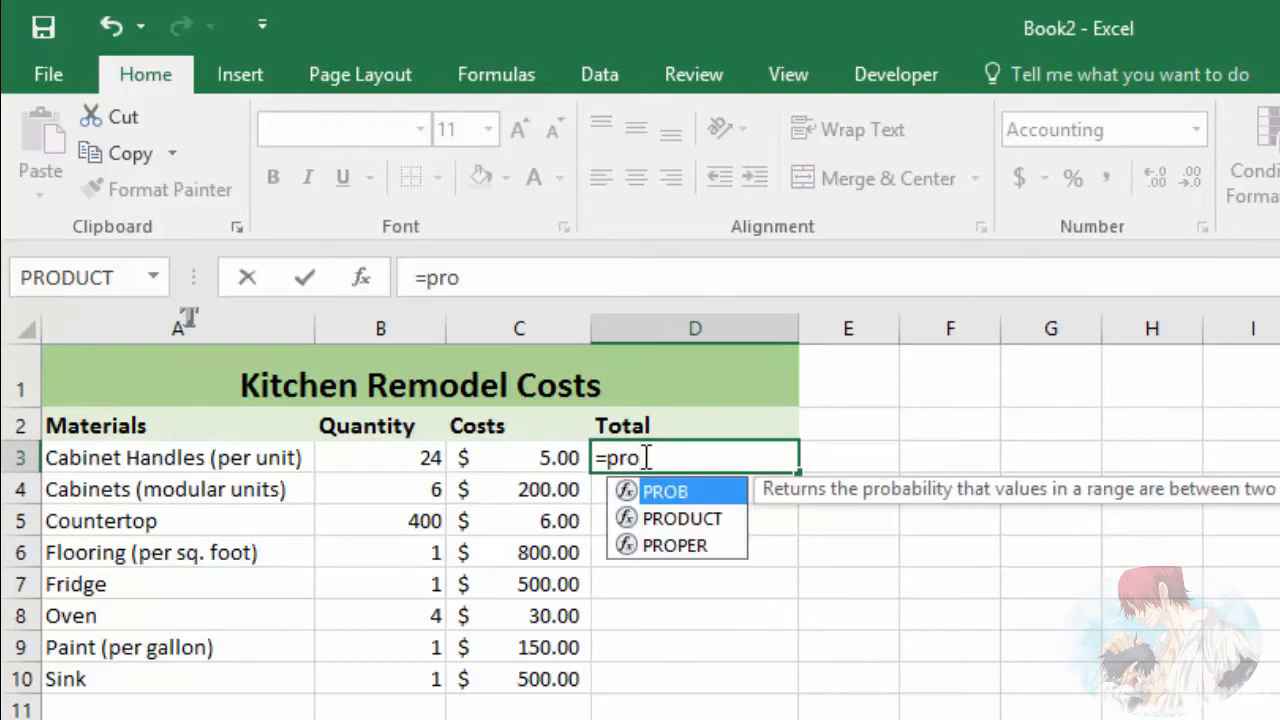
pyautogui.doubleClick(688, 520)
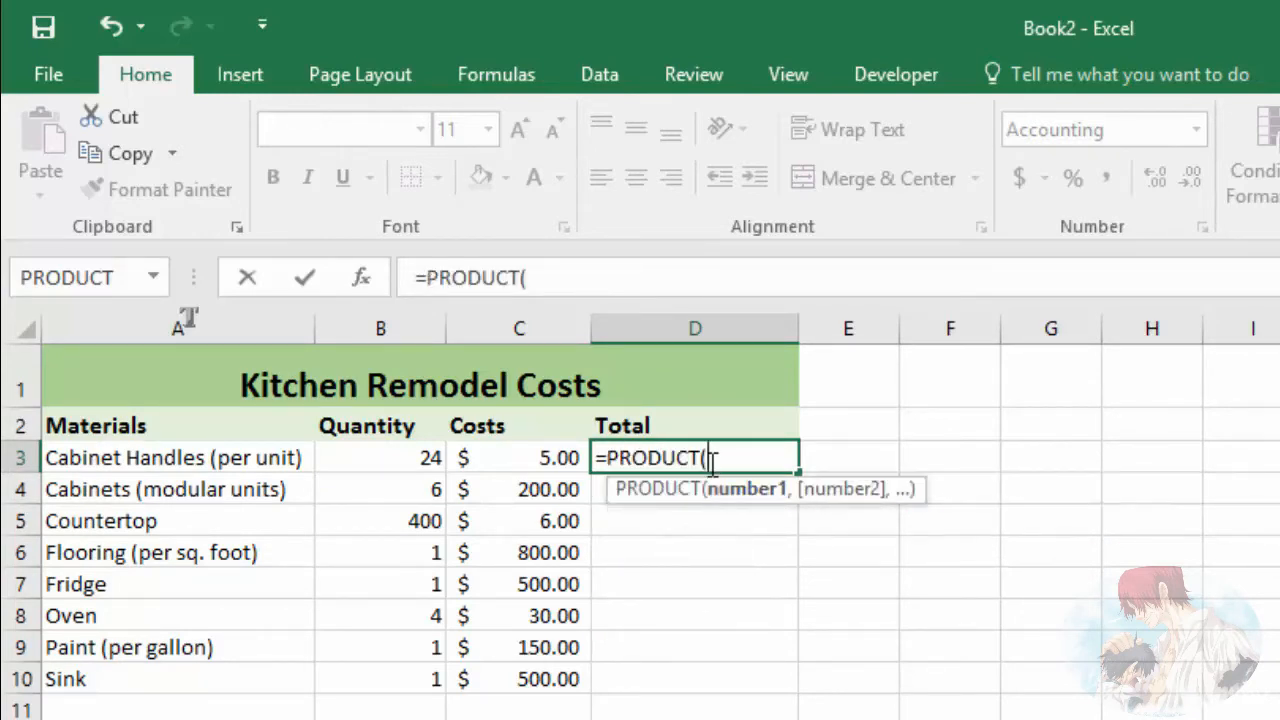
pyautogui.click(401, 458)
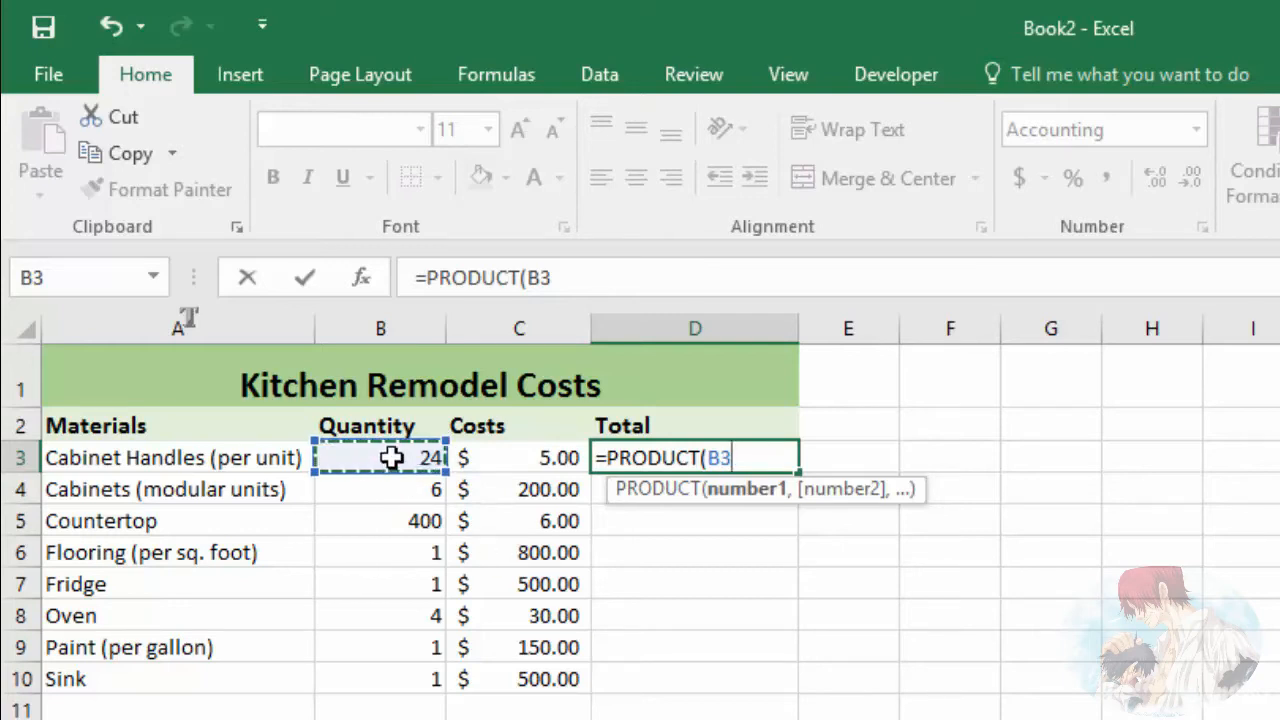
pyautogui.write(',')
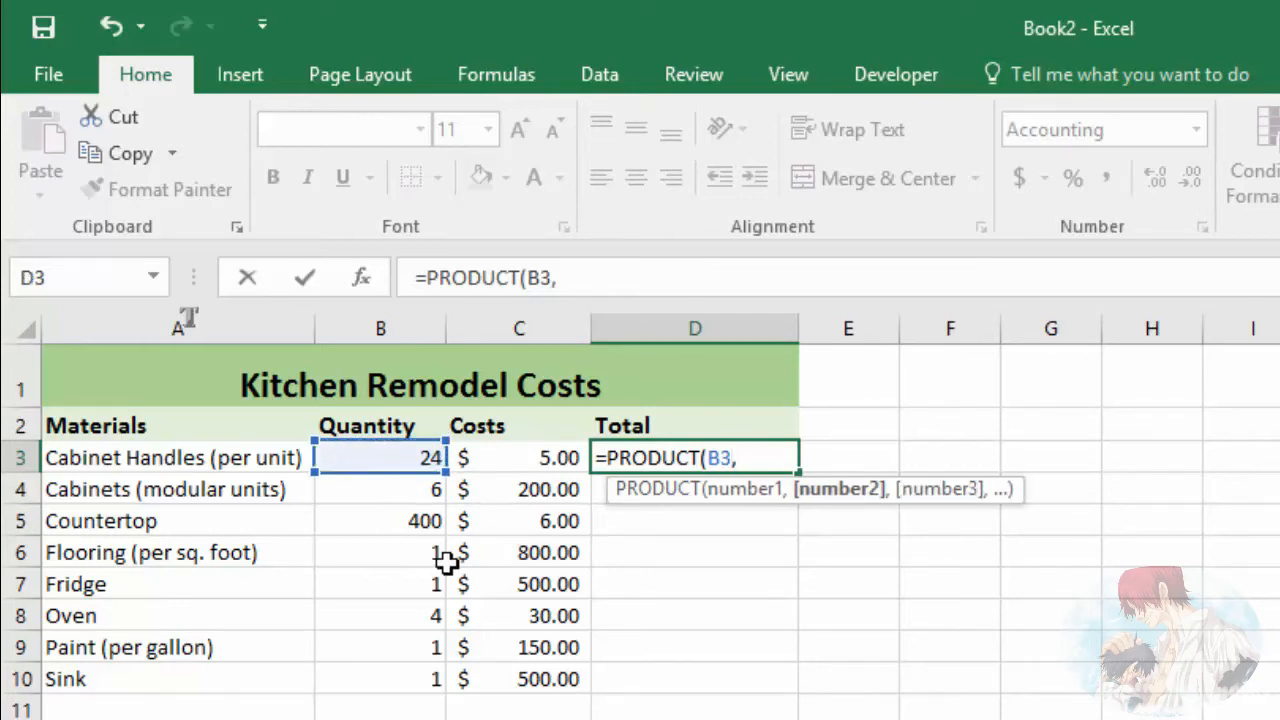
pyautogui.click(514, 457)
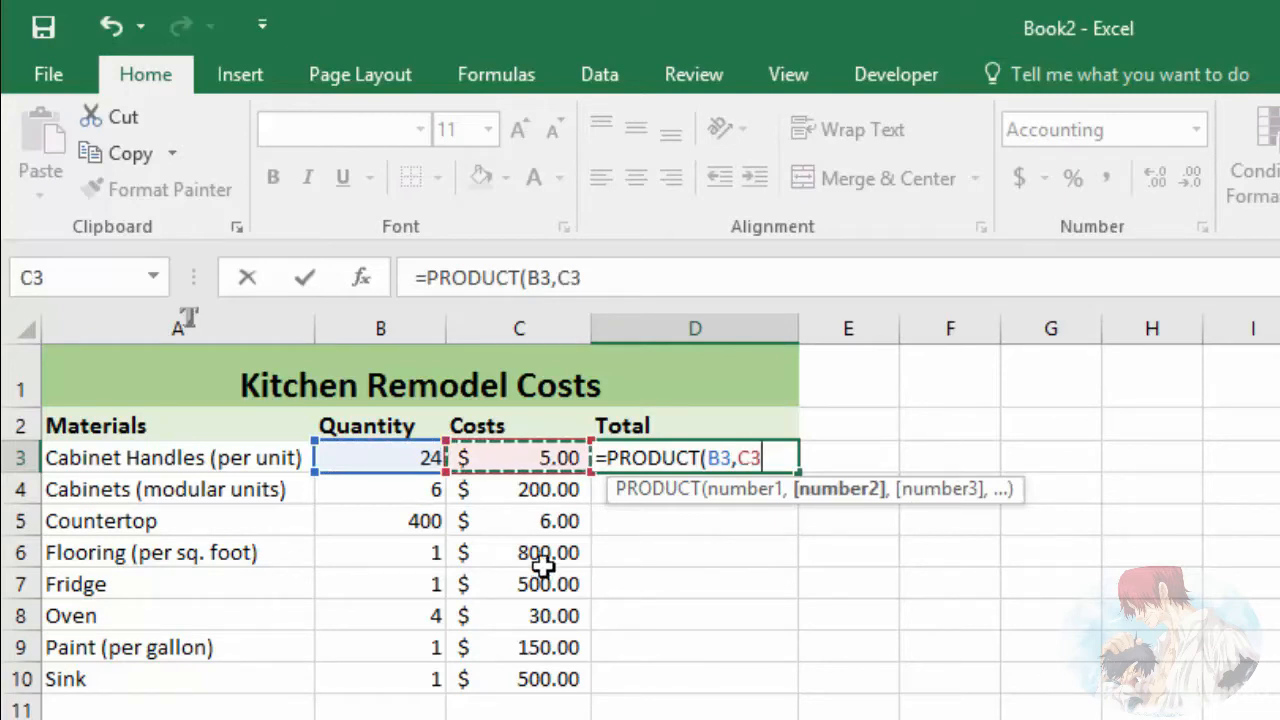
pyautogui.press('Return')
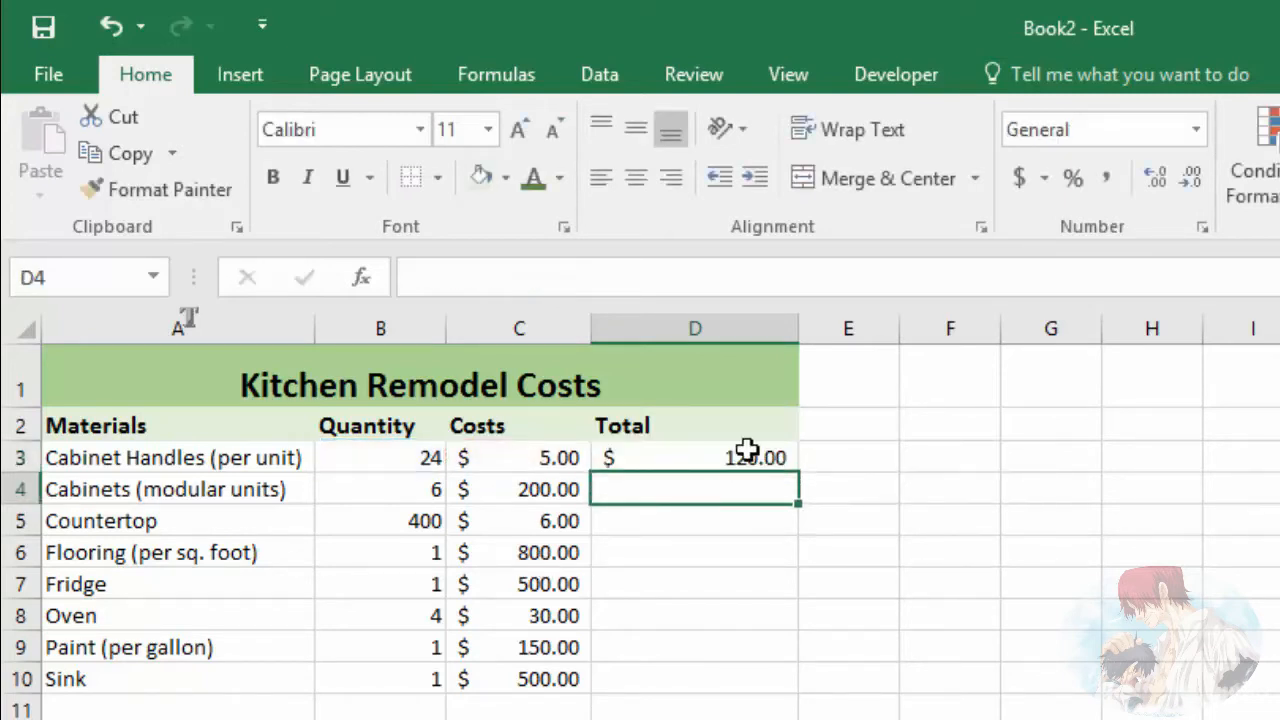
# Step: Review the two-argument PRODUCT formula in D3 with cells B3 and C3, and delete it
pyautogui.click(706, 458)
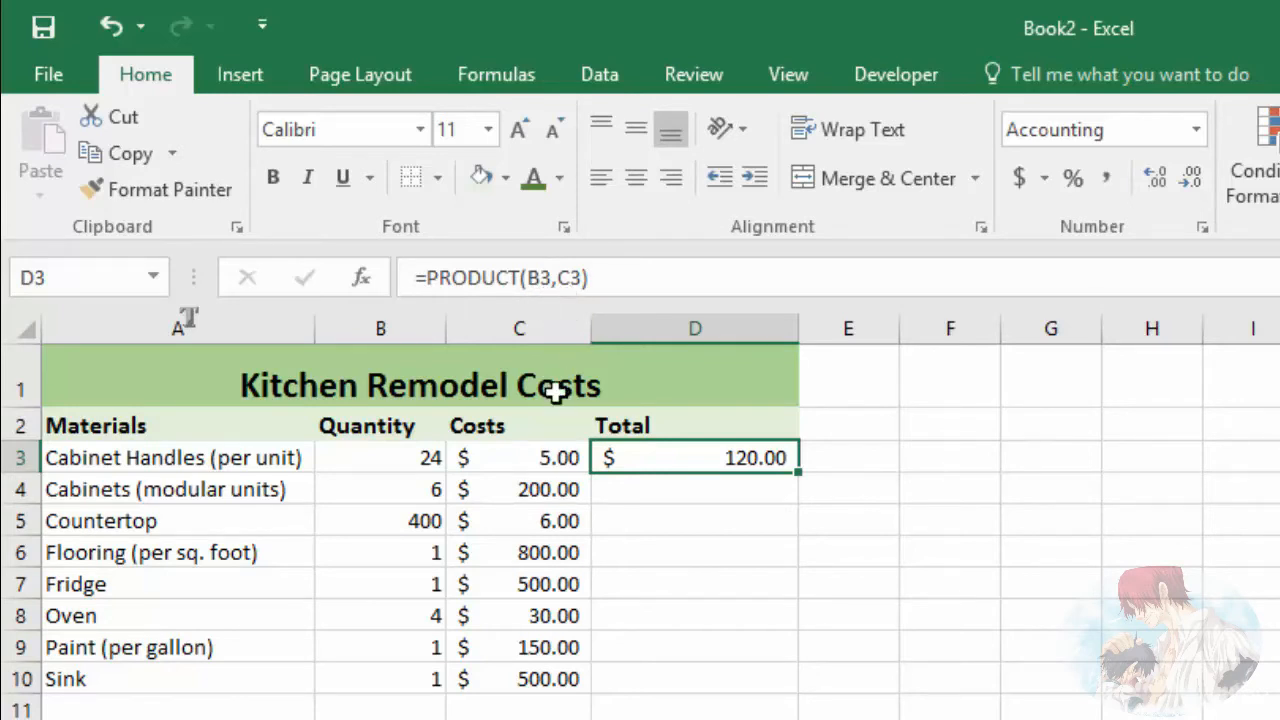
pyautogui.click(405, 457)
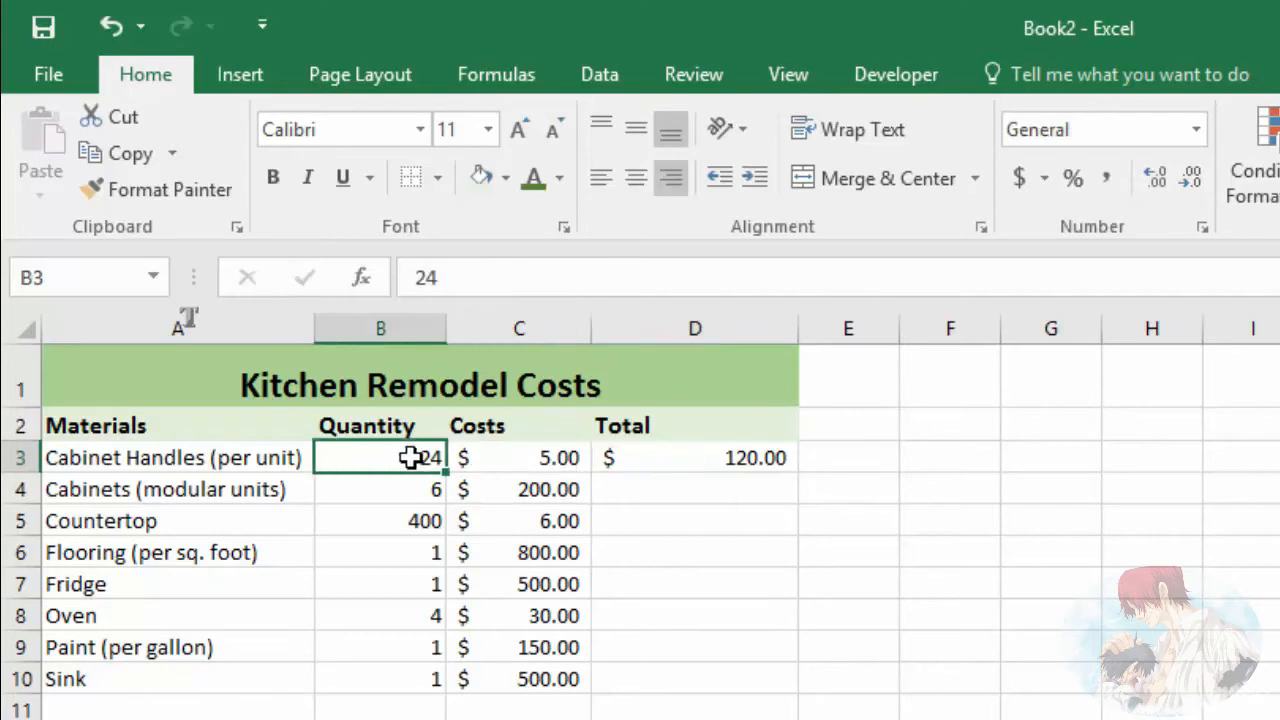
pyautogui.click(540, 458)
pyautogui.click(722, 457)
pyautogui.press('Delete')
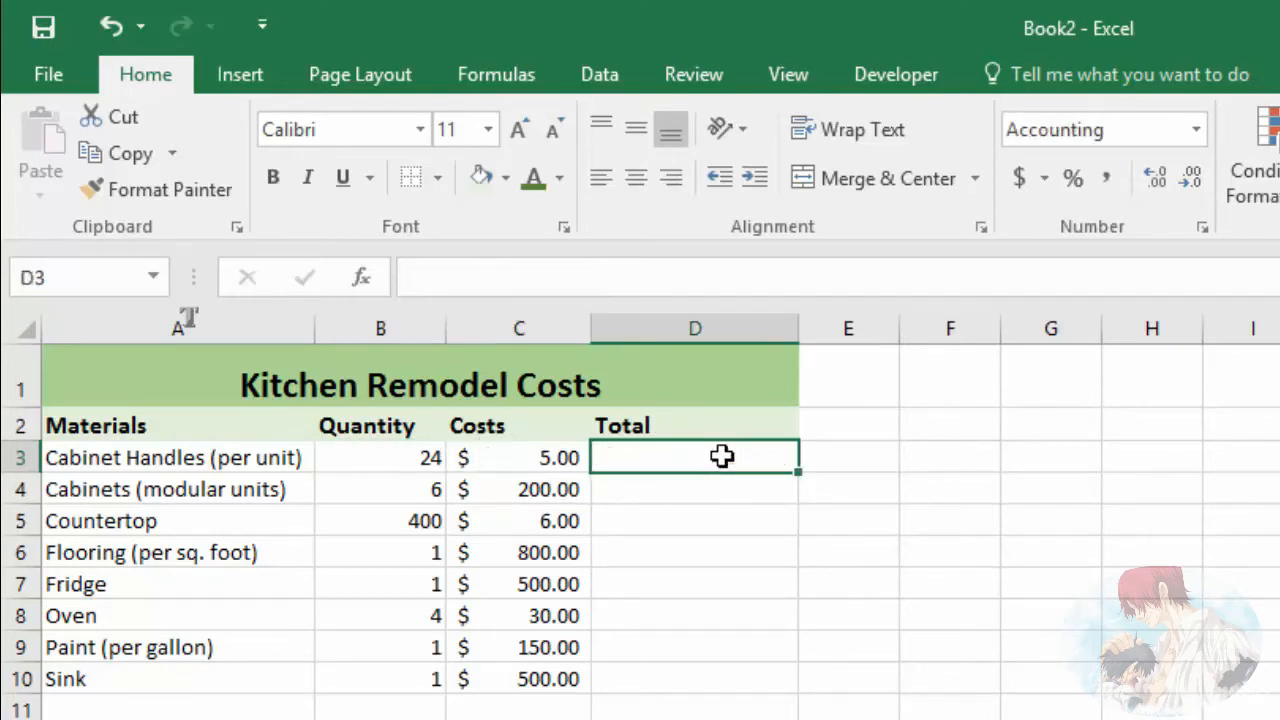
# Step: Enter the formula =PRODUCT(B3:C3) in D3, using the quantity and cost cells as one range
pyautogui.write('=por')
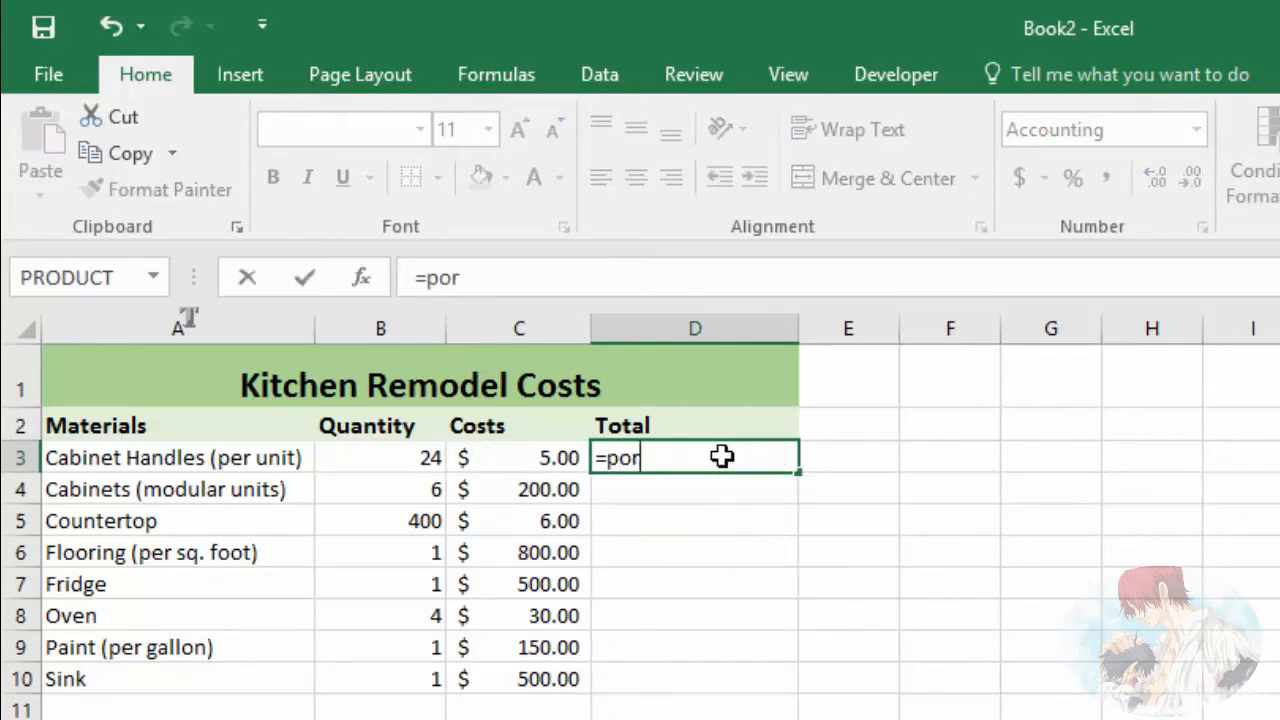
pyautogui.press('BackSpace')
pyautogui.press('BackSpace')
pyautogui.write('ro')
pyautogui.doubleClick(712, 519)
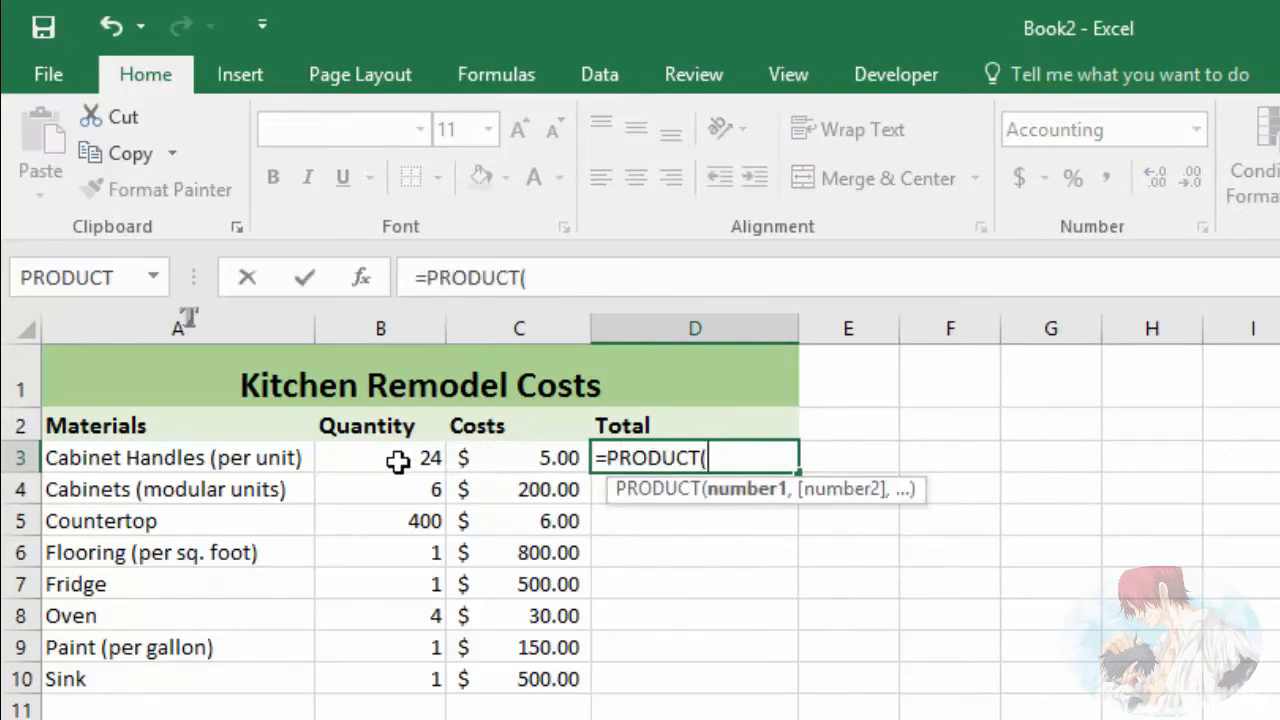
pyautogui.click(391, 457)
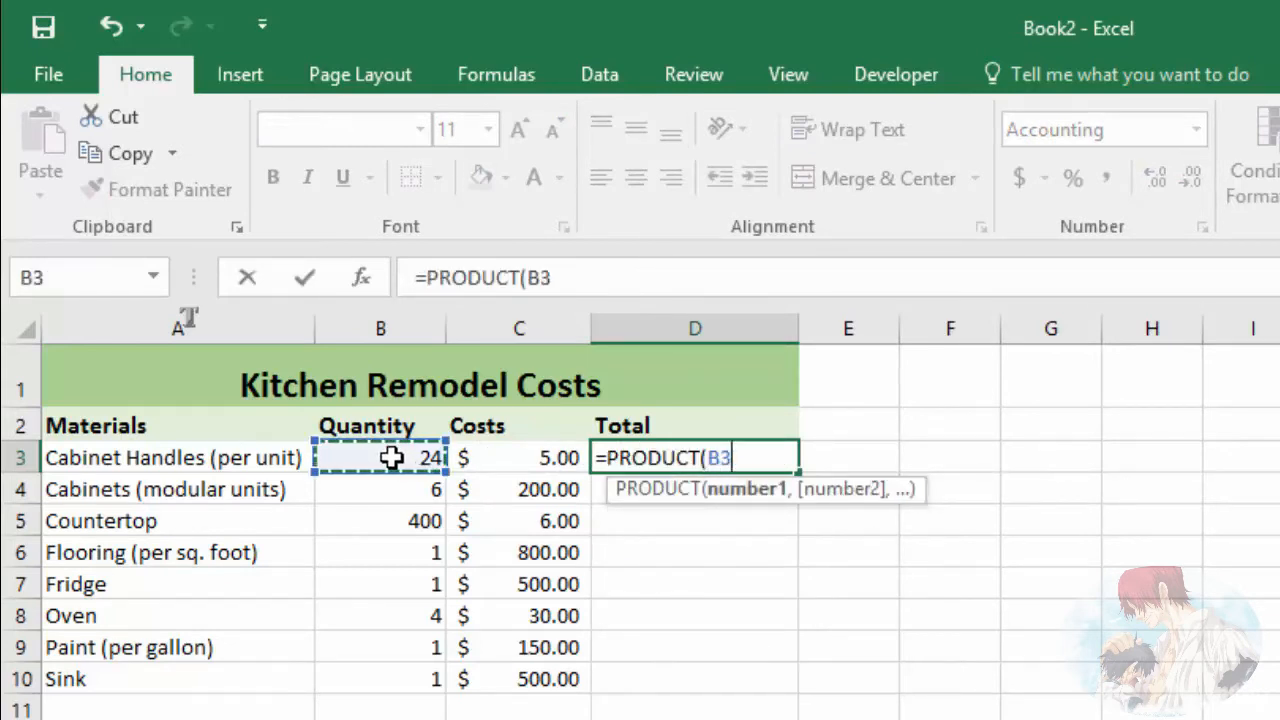
pyautogui.moveTo(391, 457); pyautogui.dragTo(537, 461)
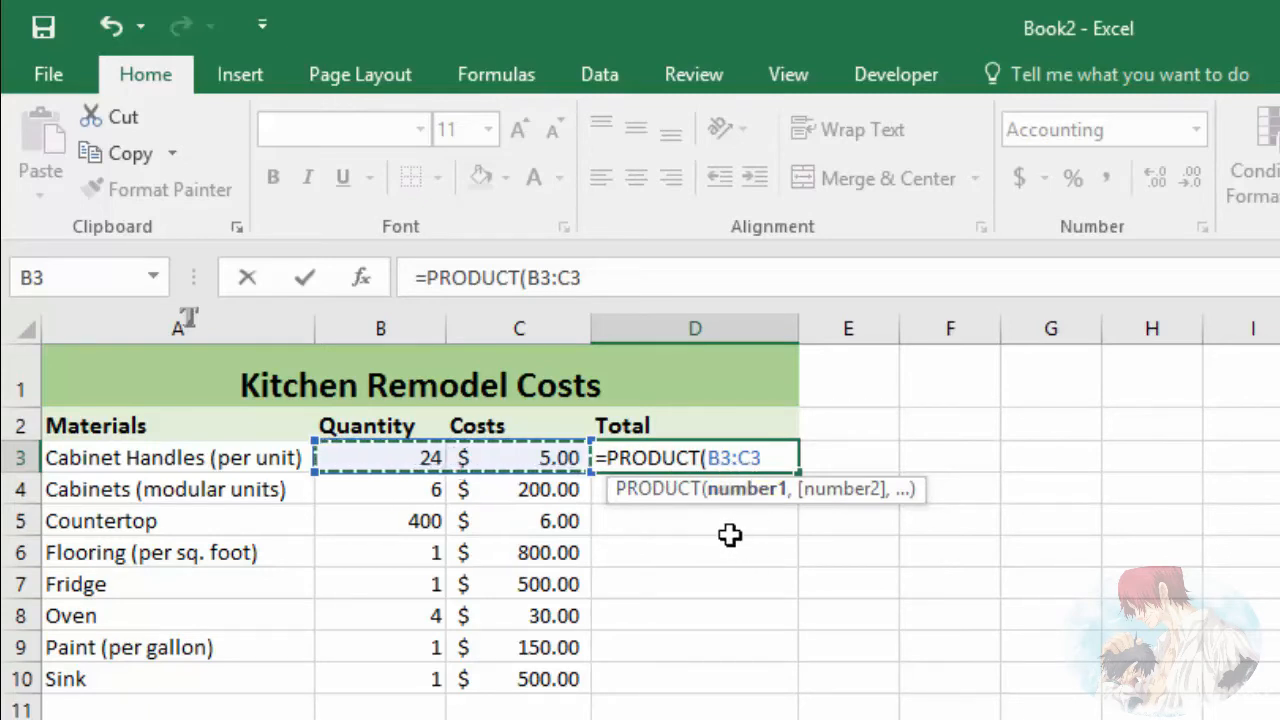
pyautogui.press('Return')
pyautogui.click(697, 457)
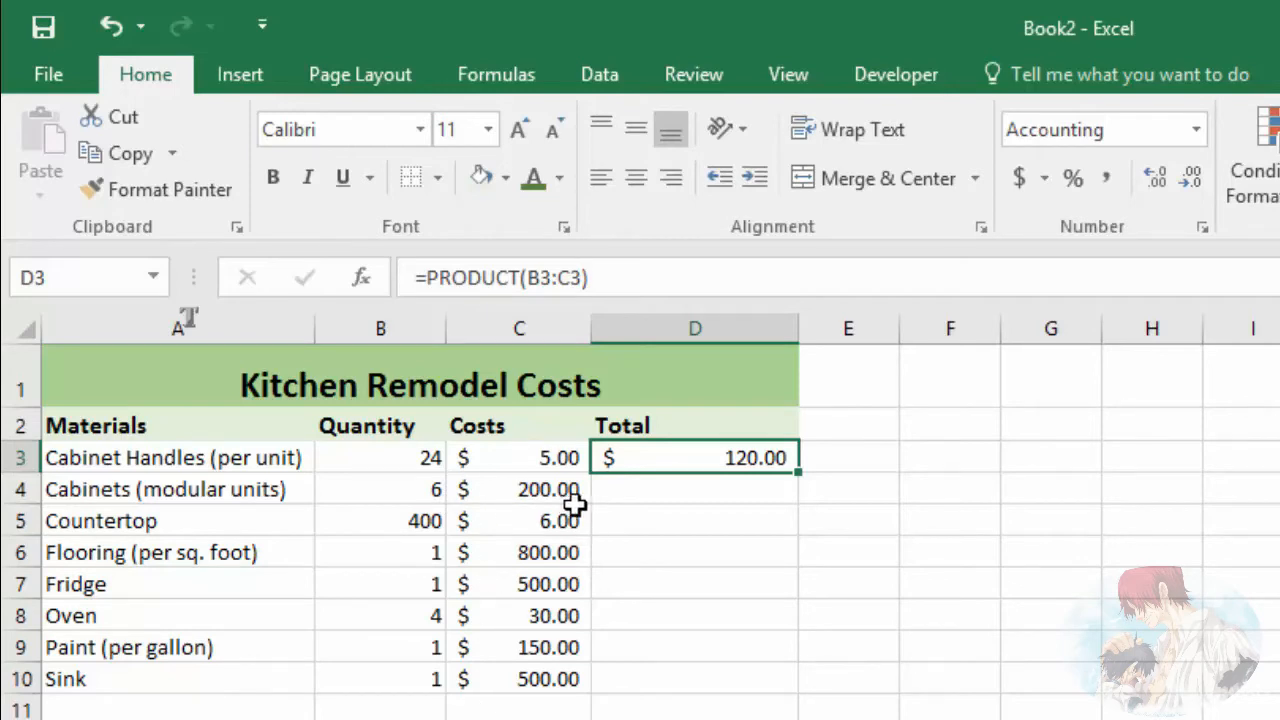
# Step: Fill the D3 formula down the Total column through D10 and check the formulas in D3 and D4
pyautogui.click(685, 496)
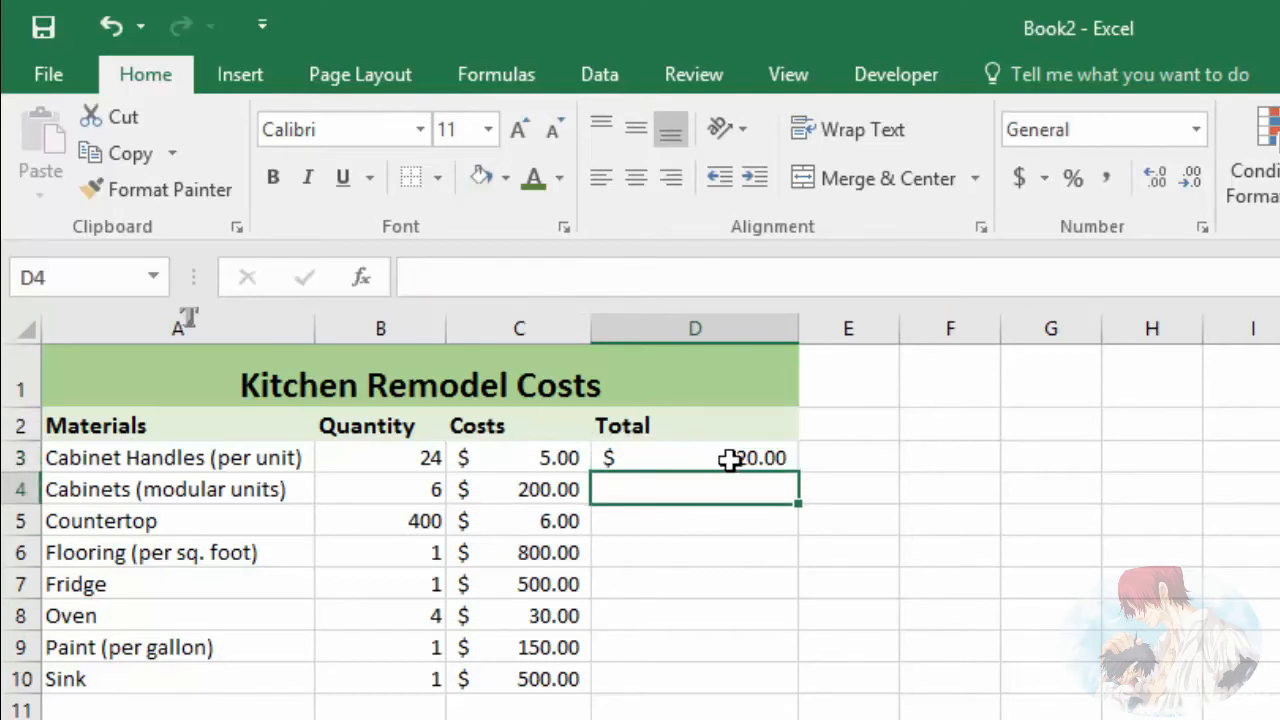
pyautogui.click(696, 457)
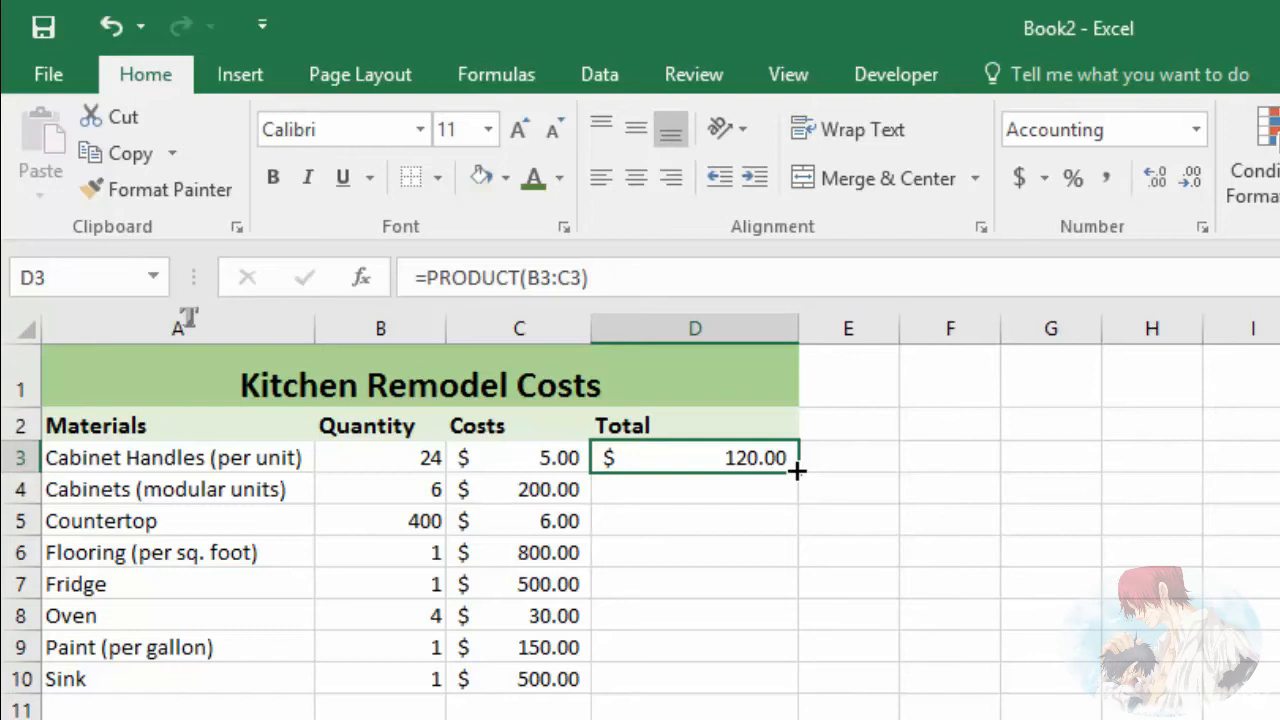
pyautogui.moveTo(797, 473); pyautogui.dragTo(795, 695)
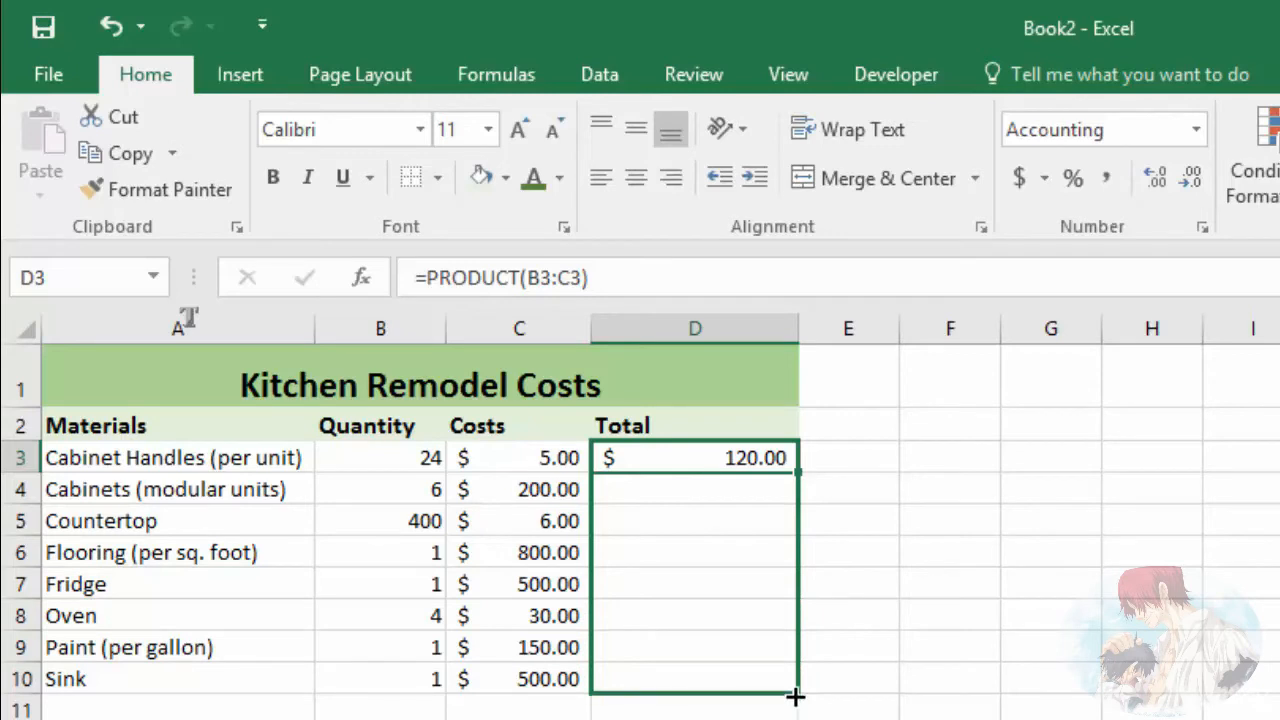
pyautogui.moveTo(796, 695); pyautogui.dragTo(796, 695)
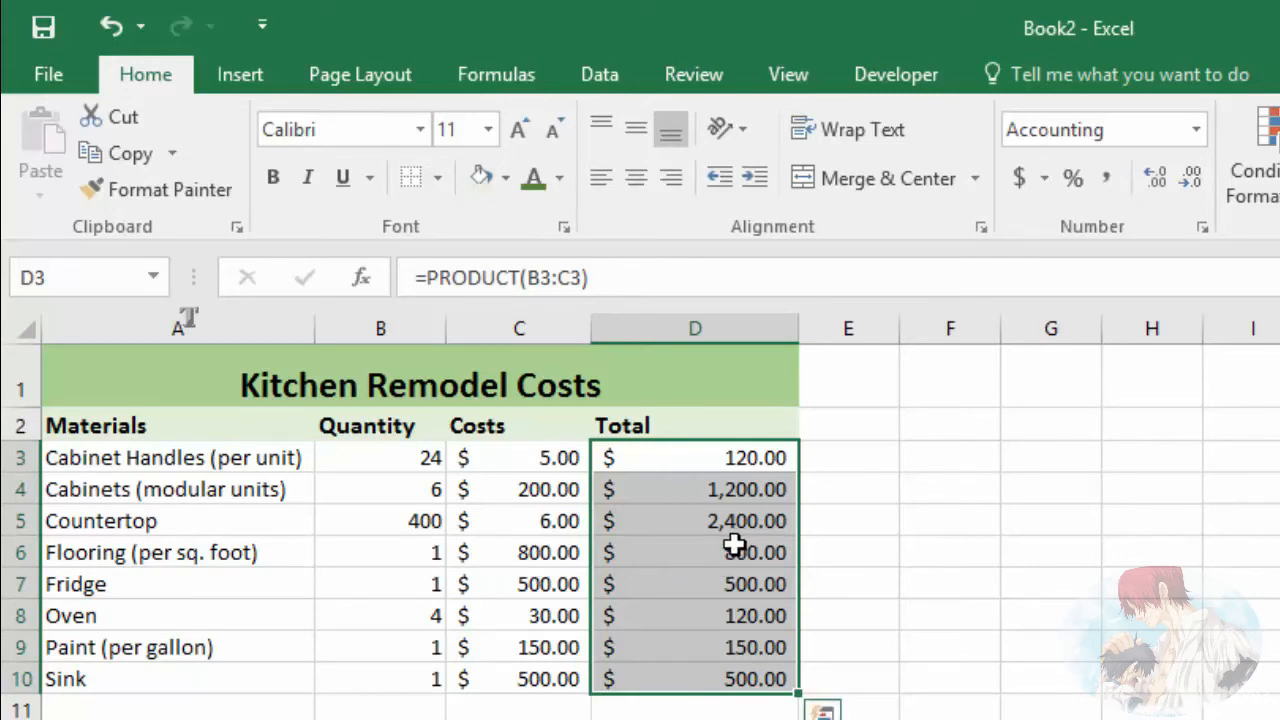
pyautogui.click(680, 461)
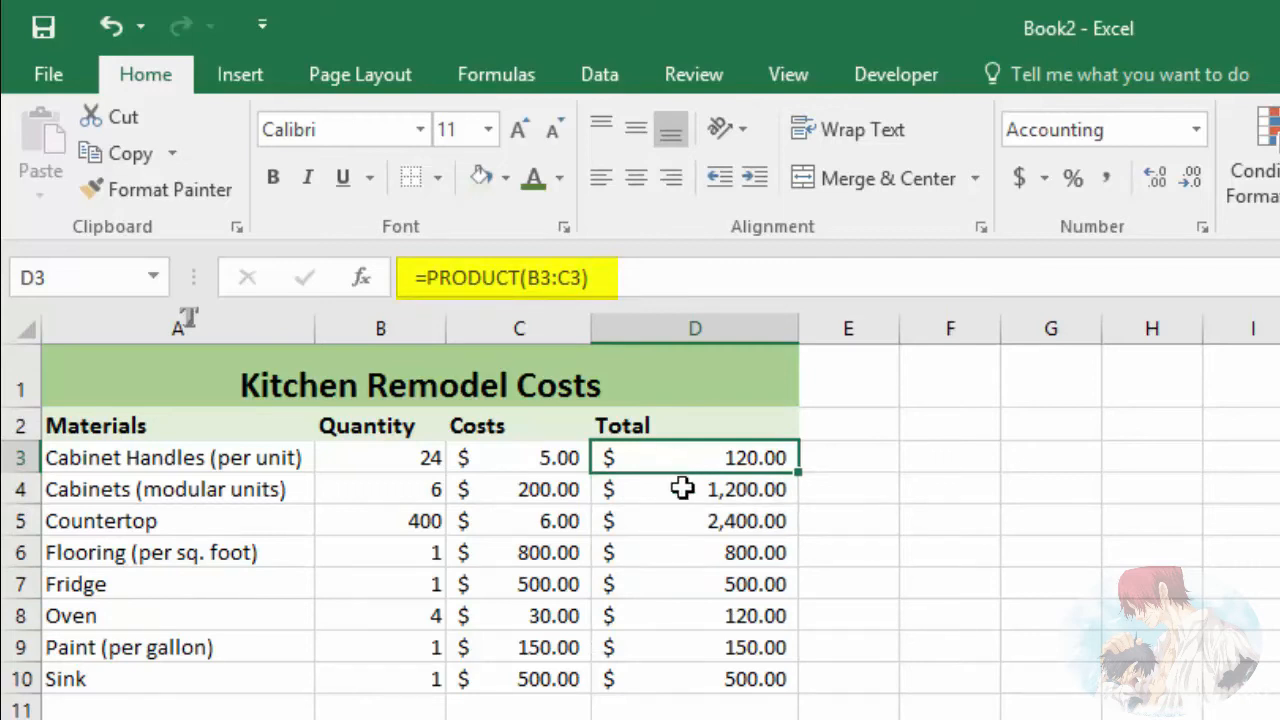
pyautogui.click(683, 491)
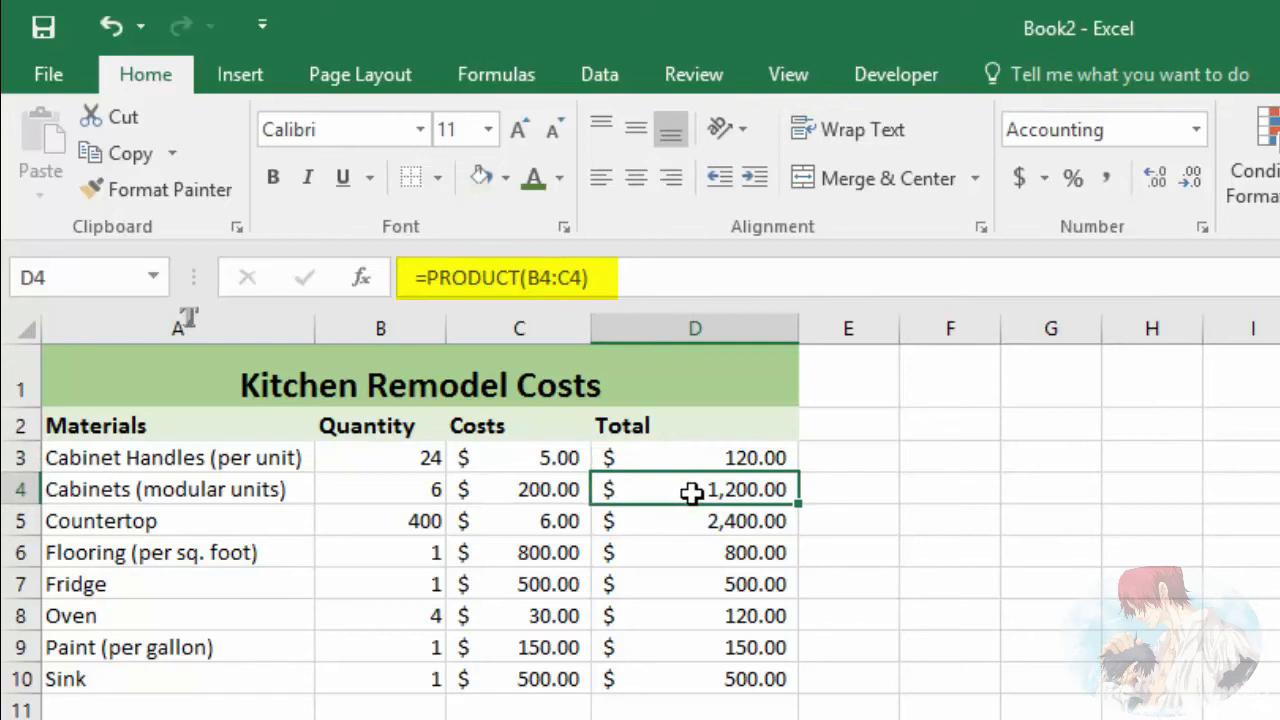
# Step: Check the PRODUCT formulas in D5 and D6, along with the Flooring cost in C6 and quantity in B6
pyautogui.click(686, 521)
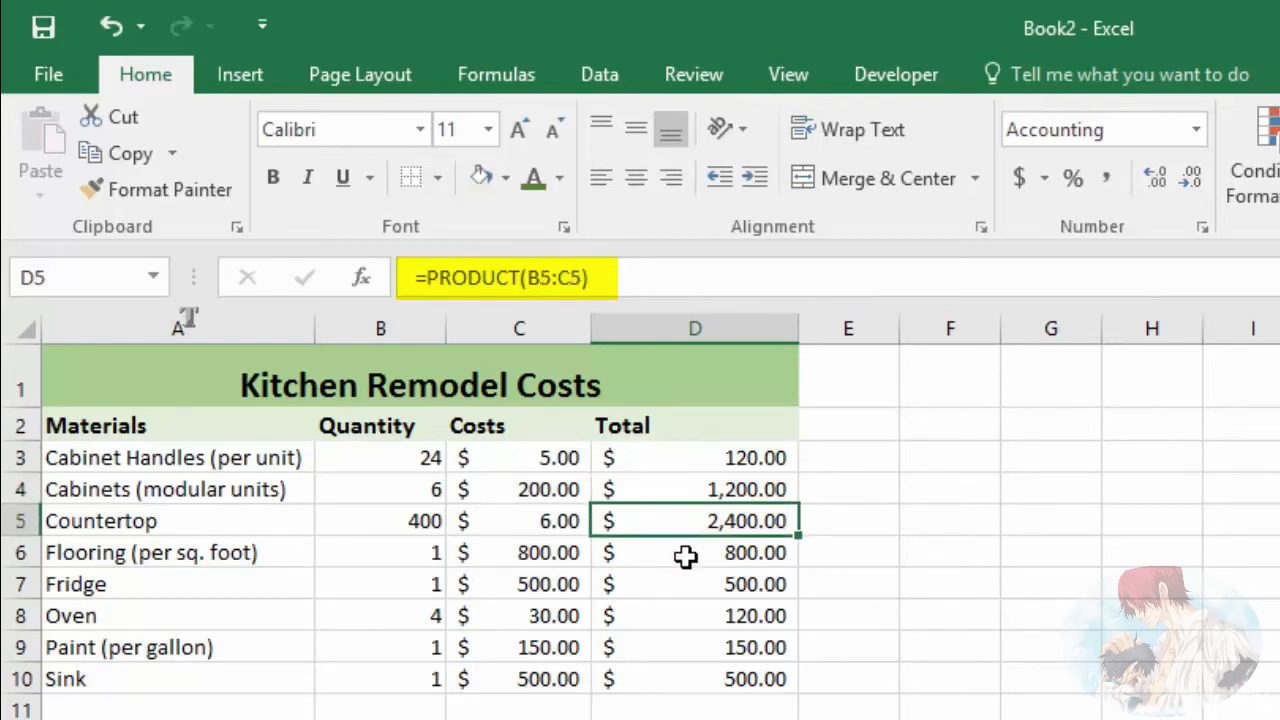
pyautogui.click(682, 551)
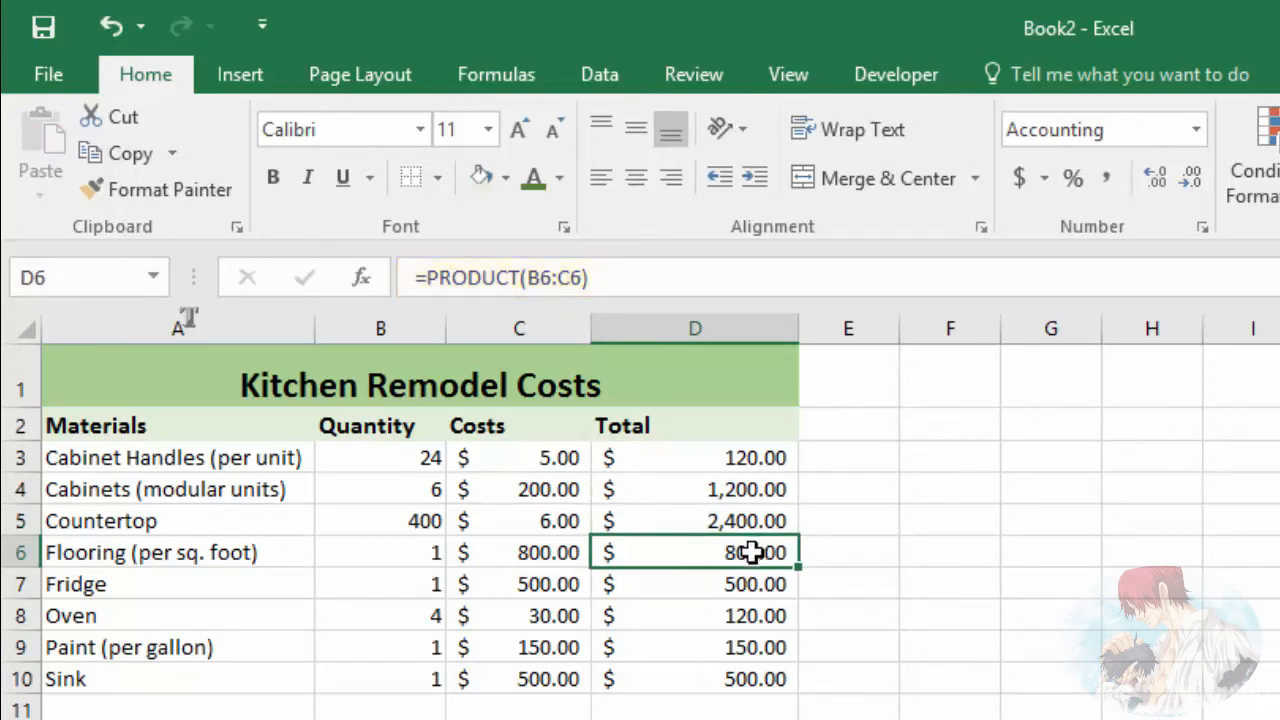
pyautogui.click(541, 555)
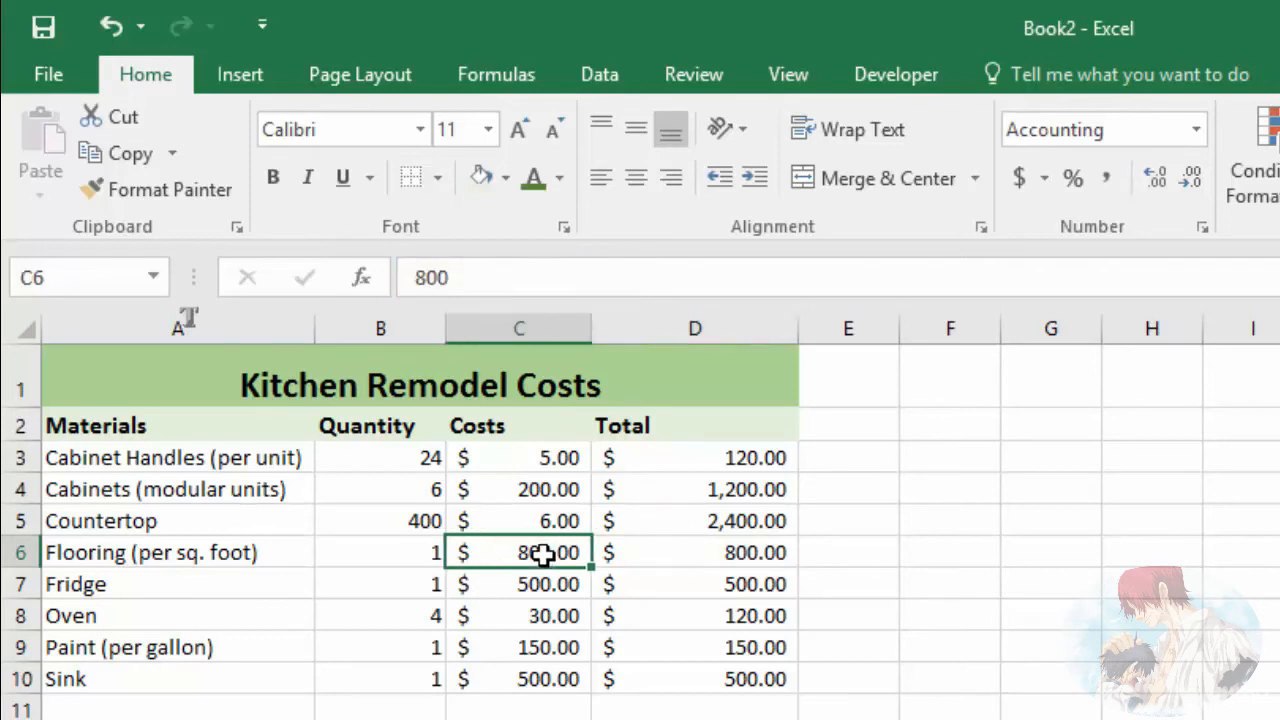
pyautogui.click(399, 556)
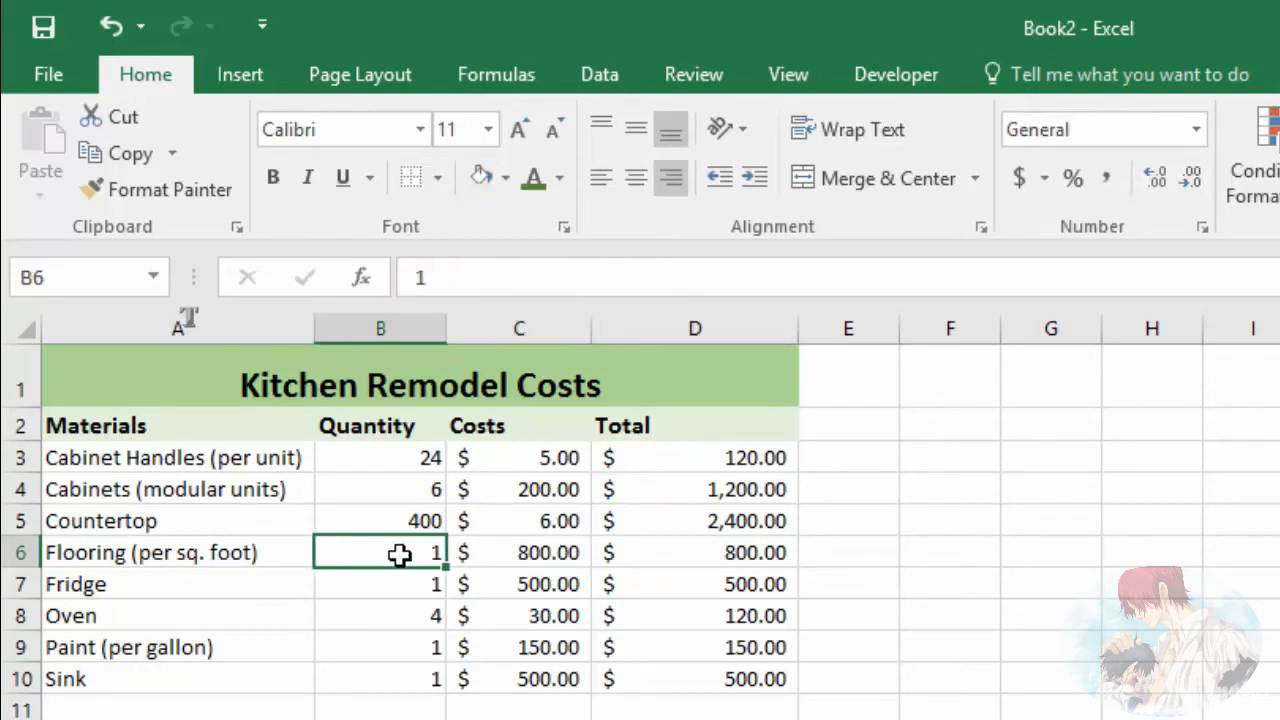
pyautogui.click(749, 560)
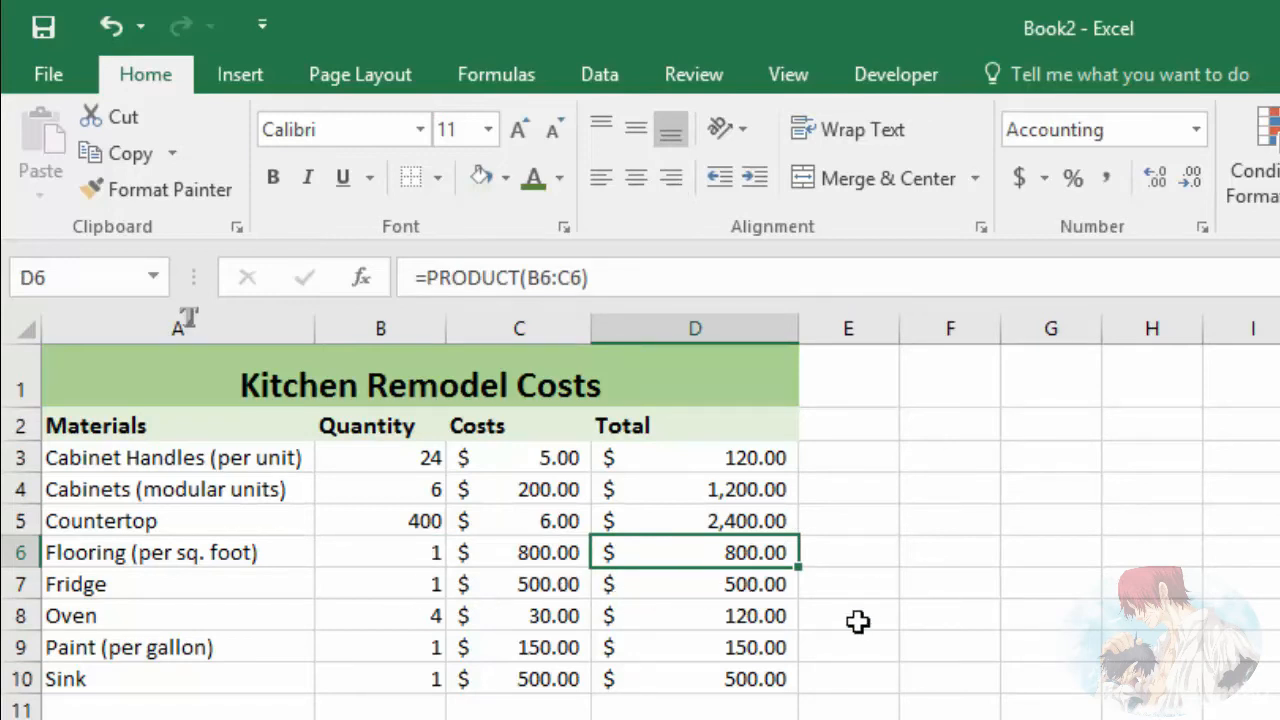
pyautogui.click(860, 680)
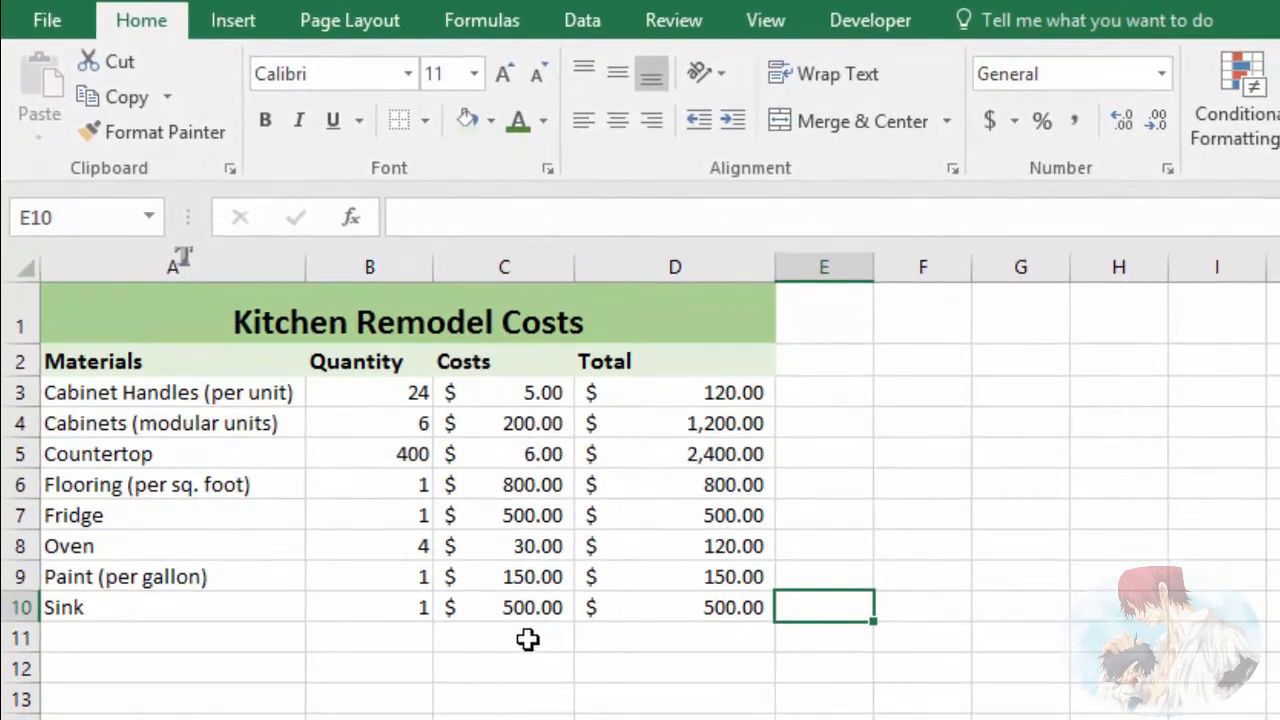
# Step: Enter the label Total in C12, below the Costs column
pyautogui.click(520, 670)
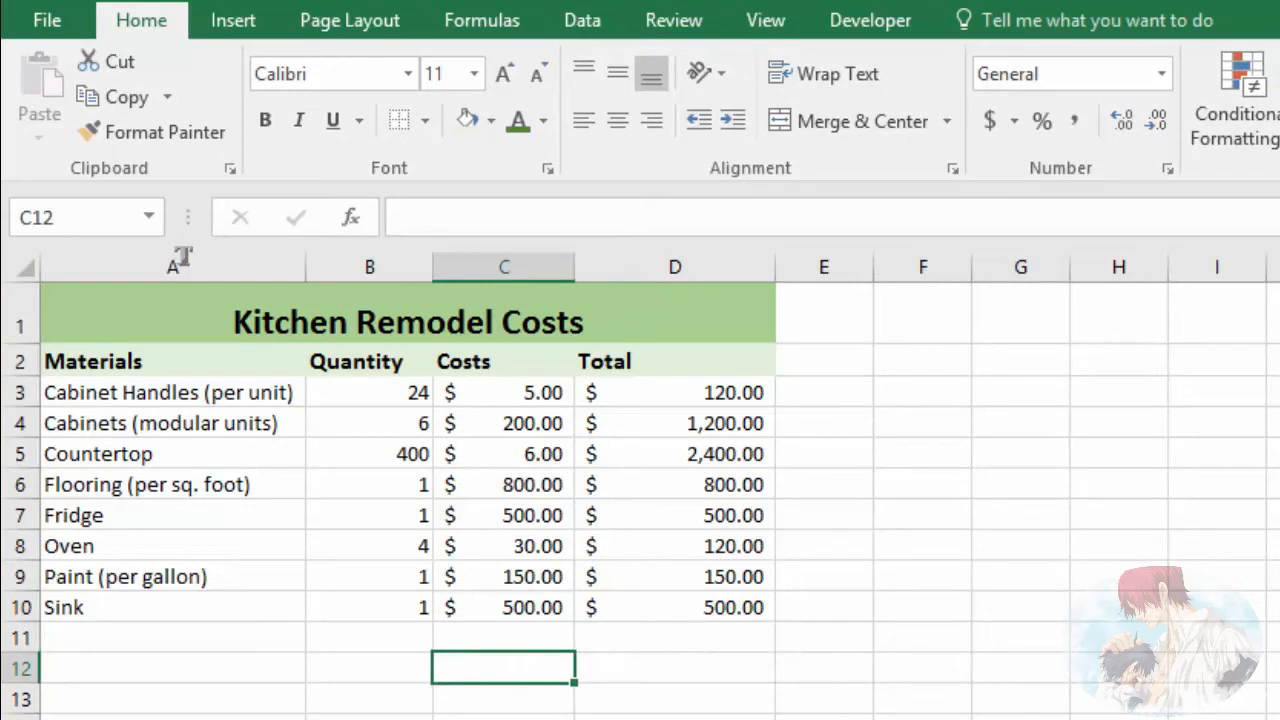
pyautogui.write('Total')
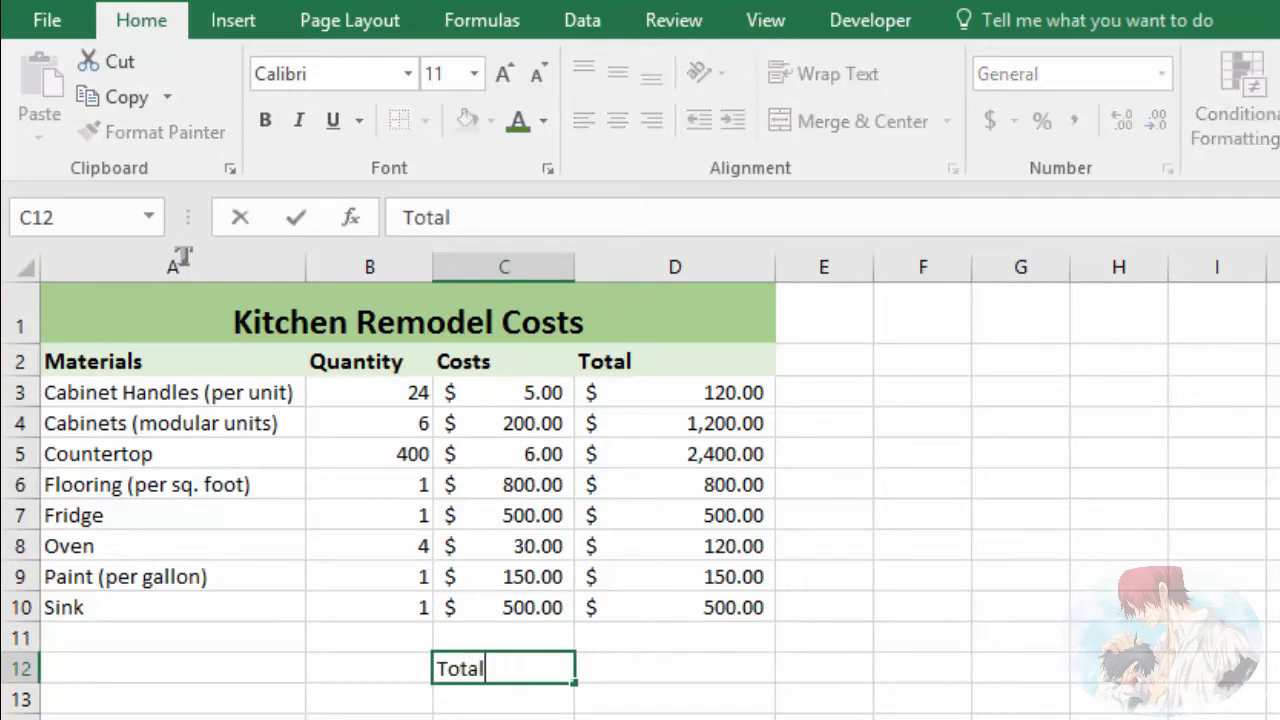
pyautogui.press('Tab')
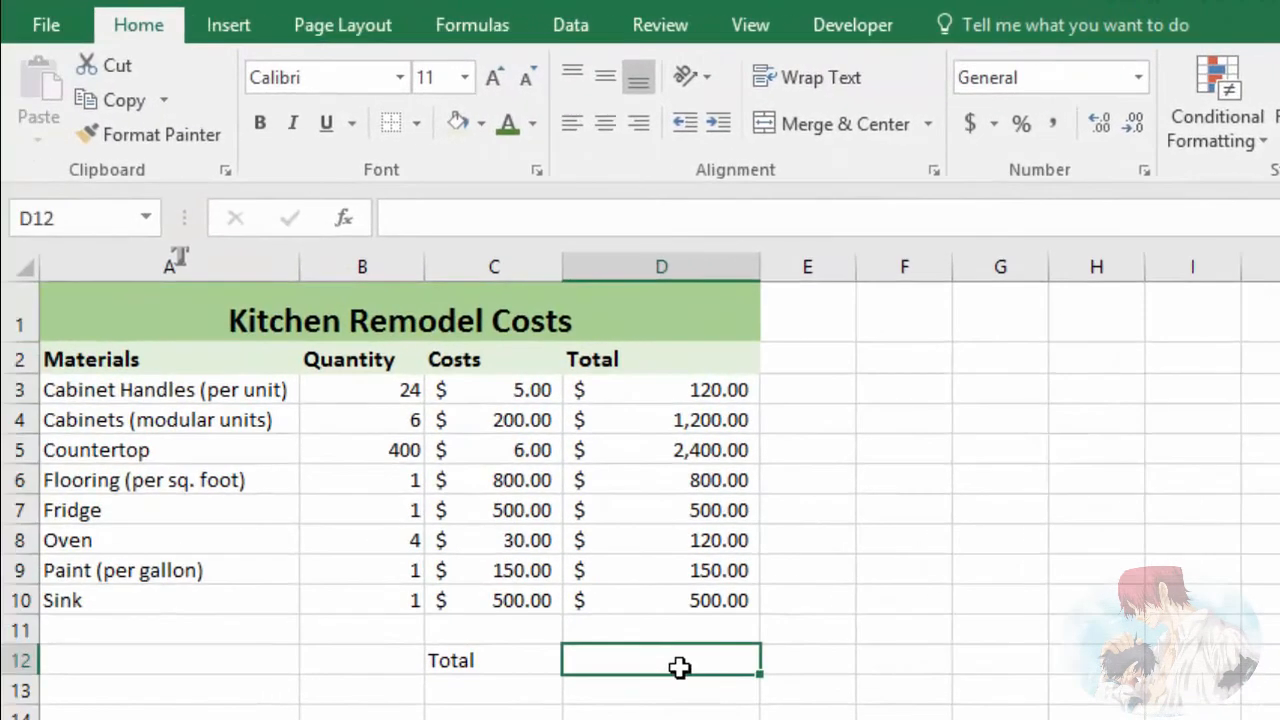
# Step: Enter the formula =SUM(D3:D10) in D12 to add up all the material totals
pyautogui.write('=')
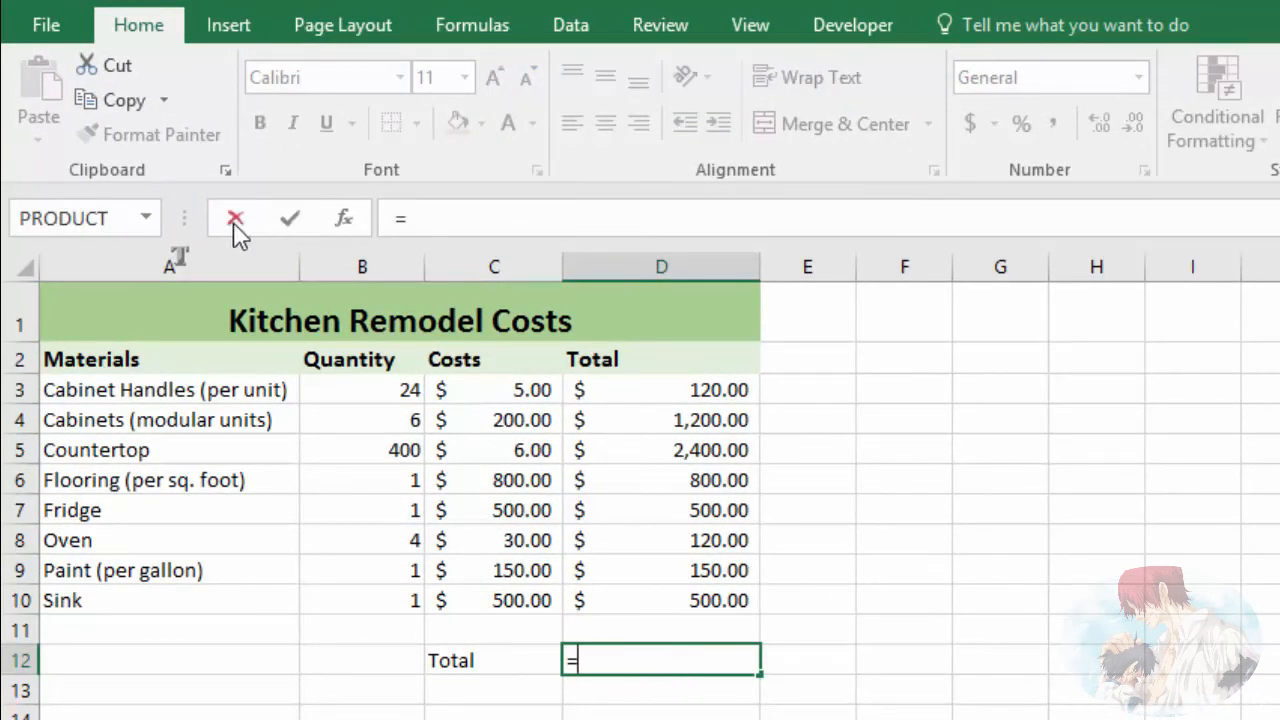
pyautogui.click(147, 218)
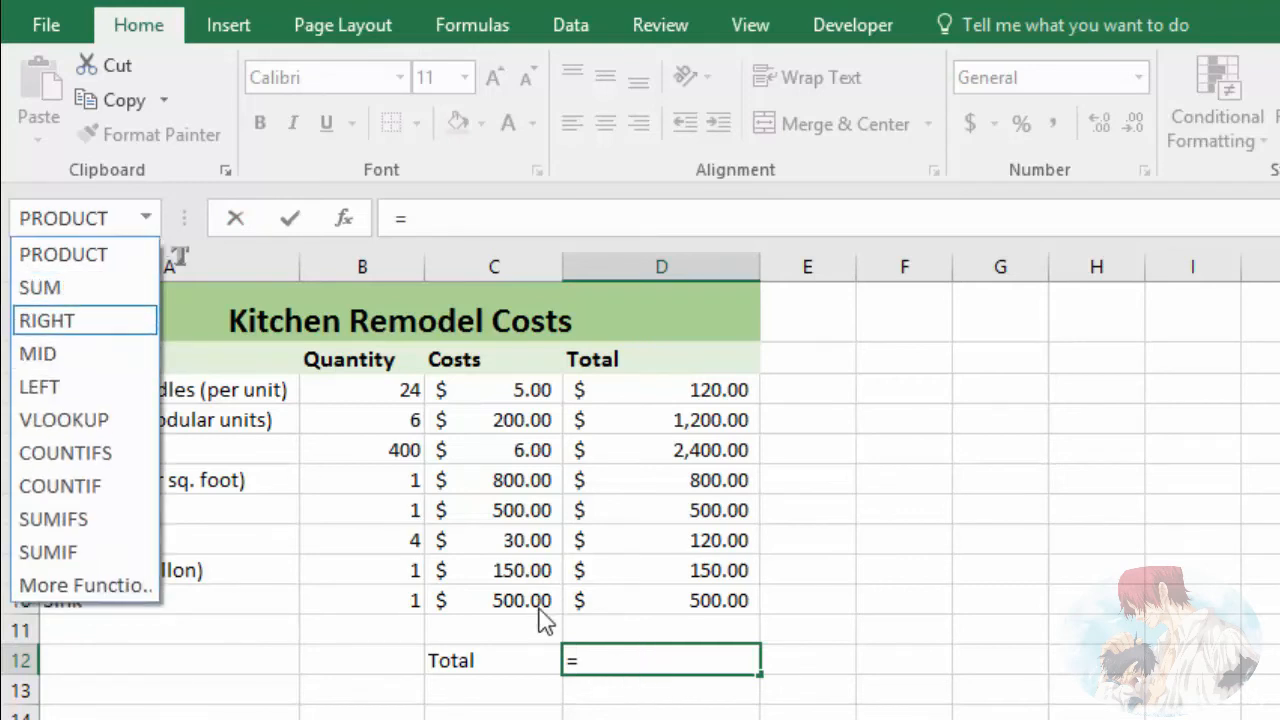
pyautogui.click(619, 654)
pyautogui.click(628, 659)
pyautogui.write('sum')
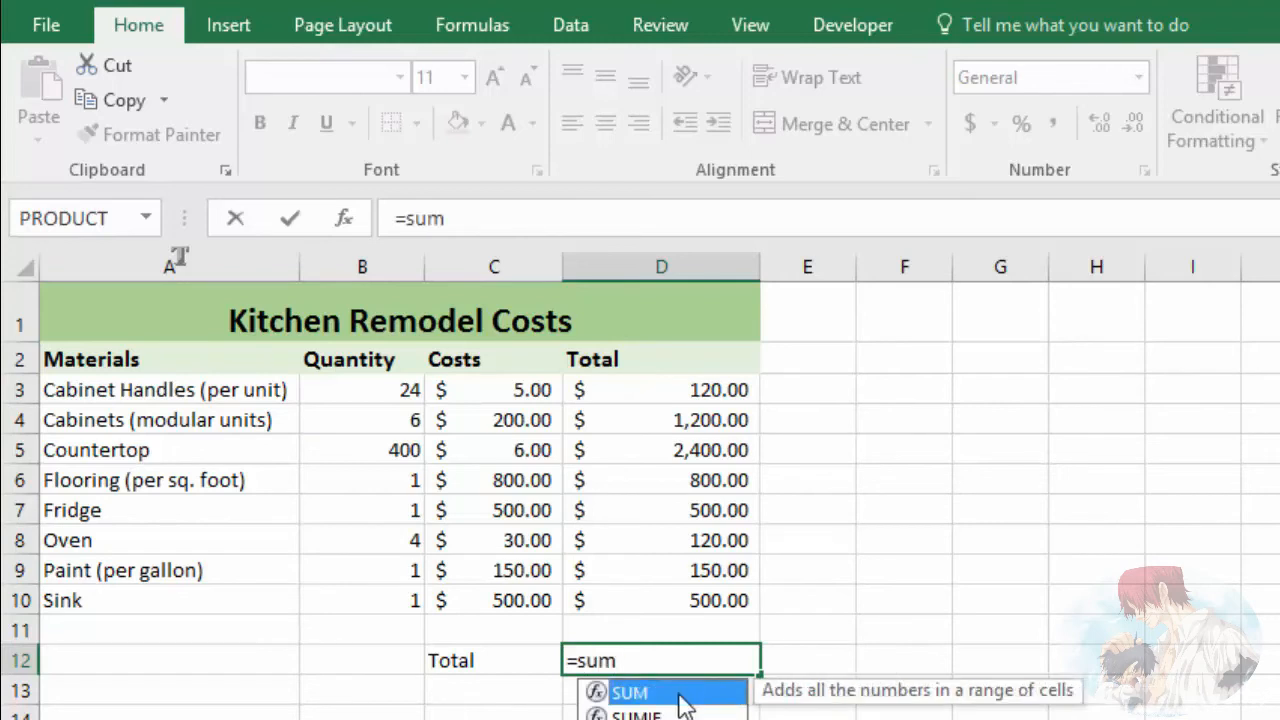
pyautogui.doubleClick(680, 696)
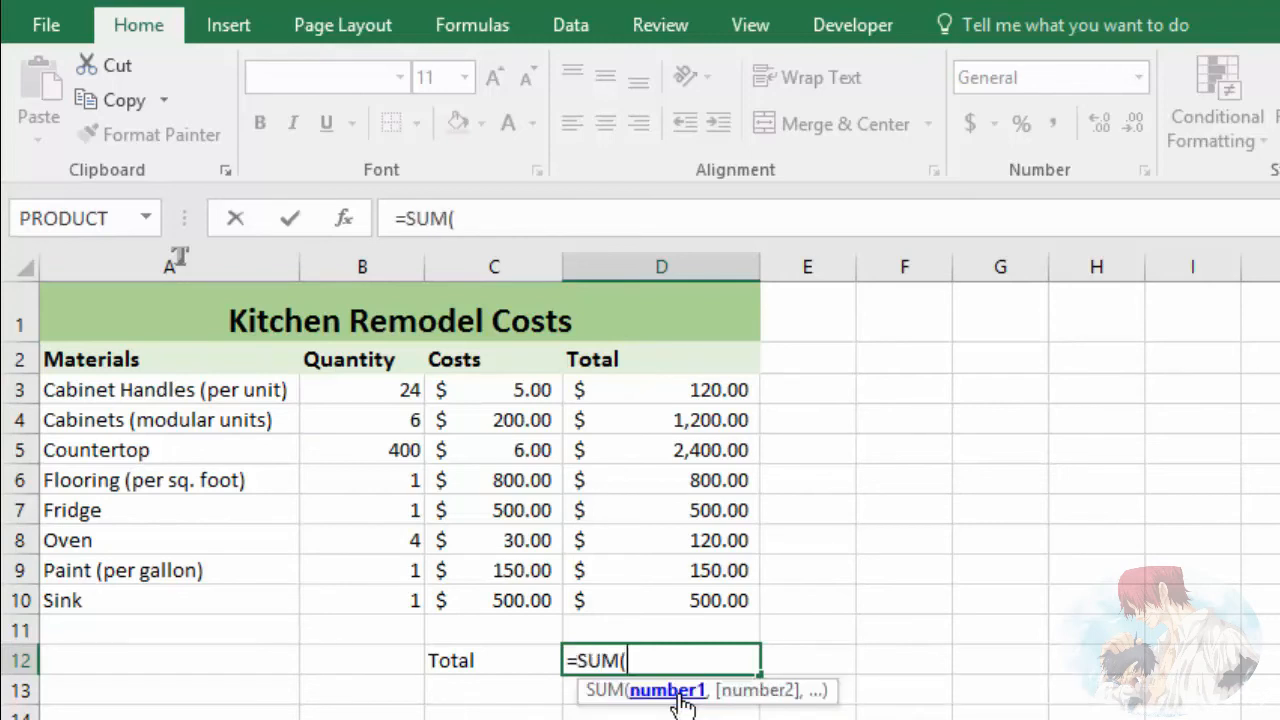
pyautogui.moveTo(692, 390); pyautogui.dragTo(703, 600)
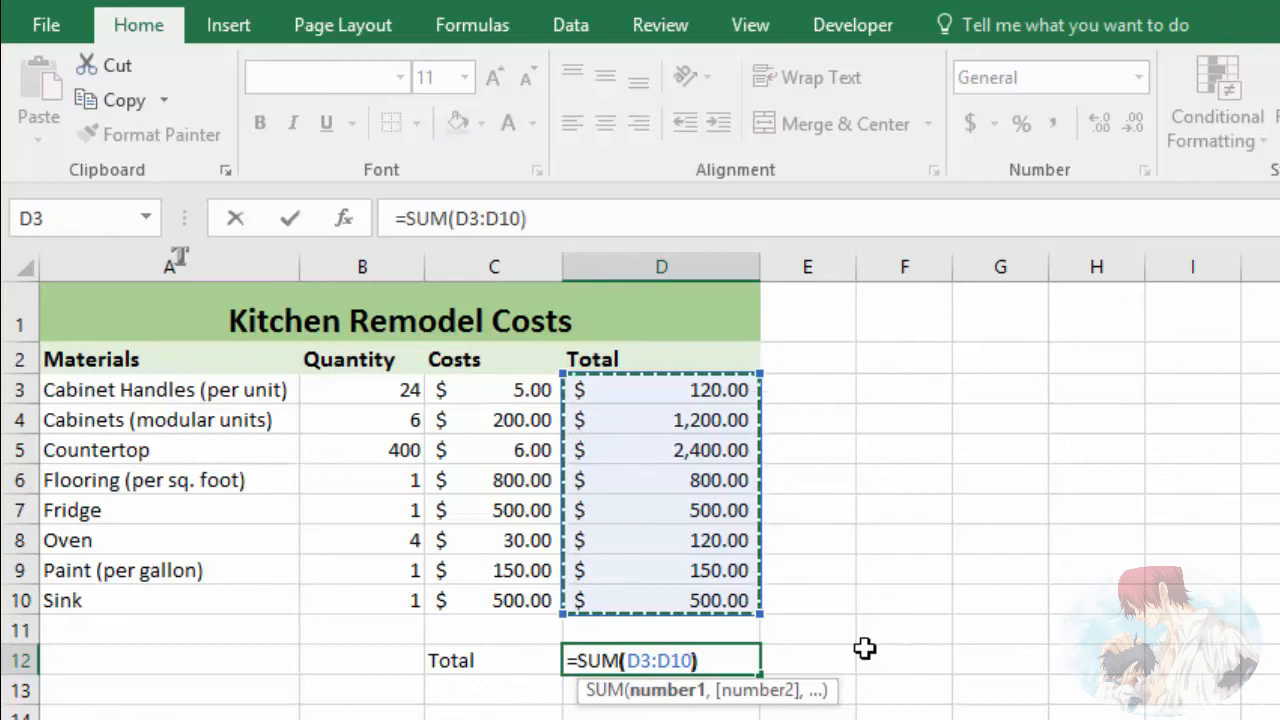
pyautogui.write(')')
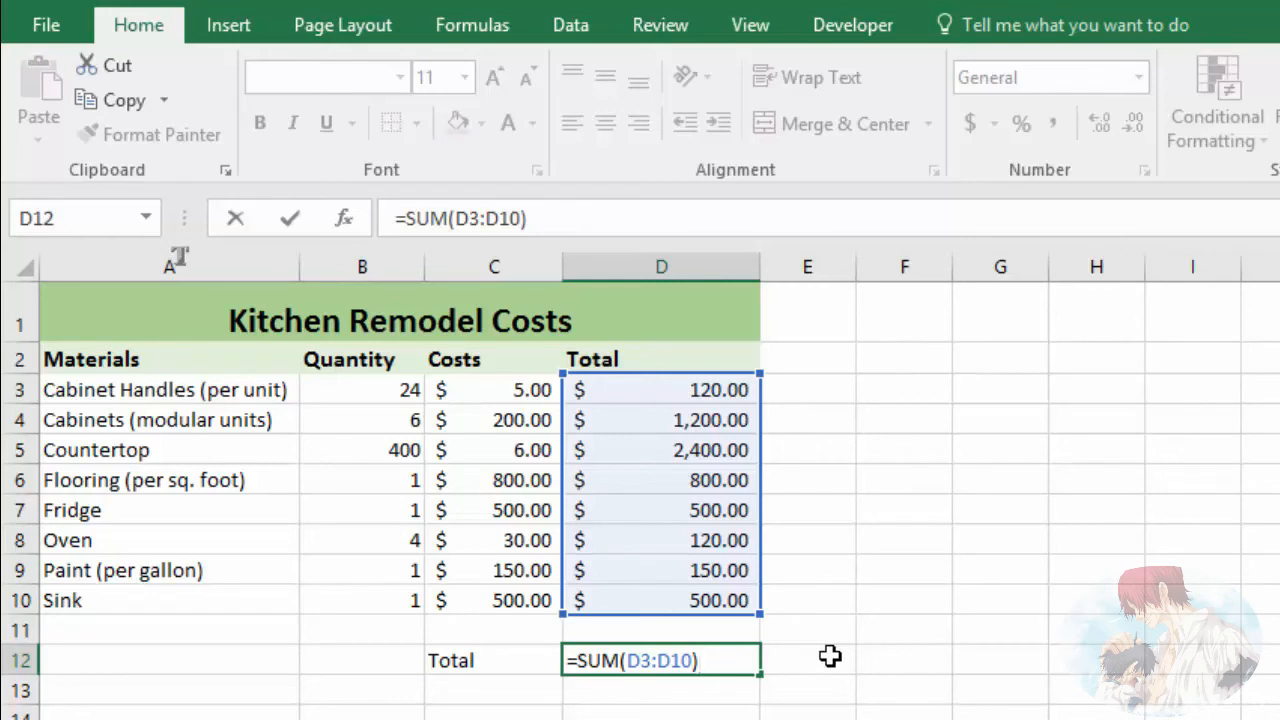
pyautogui.press('Return')
pyautogui.press('Left')
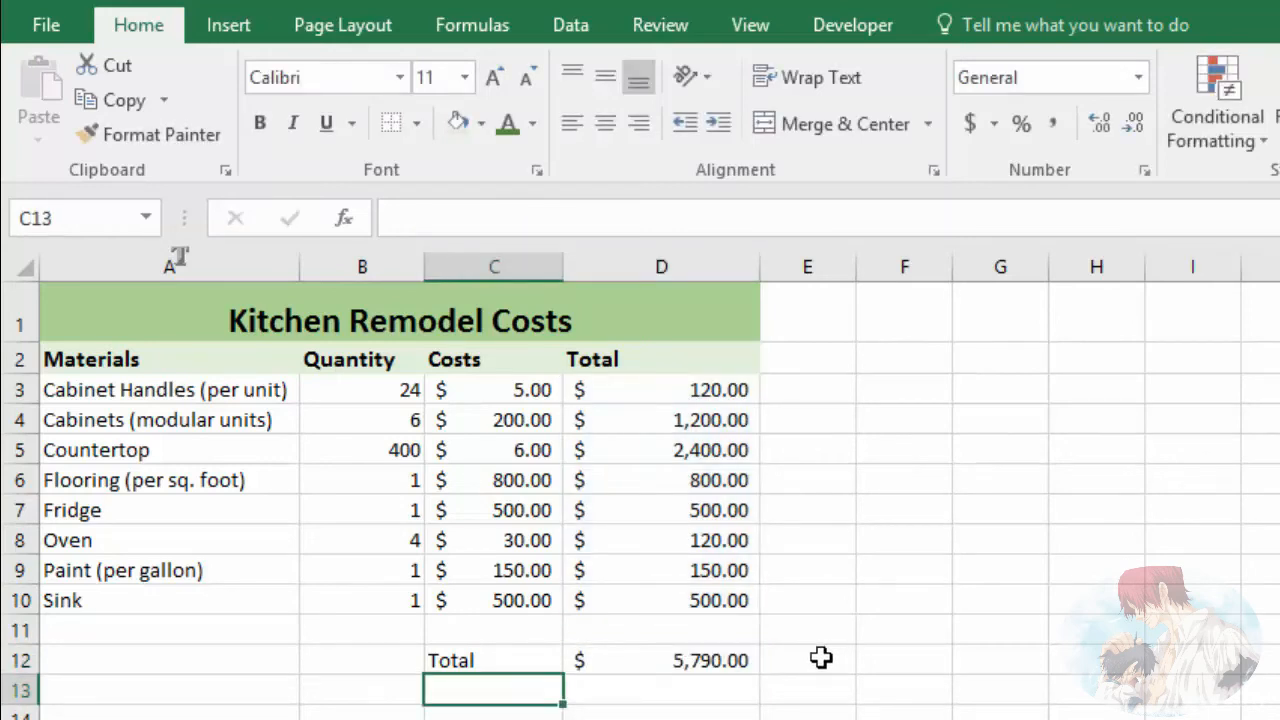
# Step: Review the SUM formula in D12 and the range D3:D10 that it adds up
pyautogui.click(693, 663)
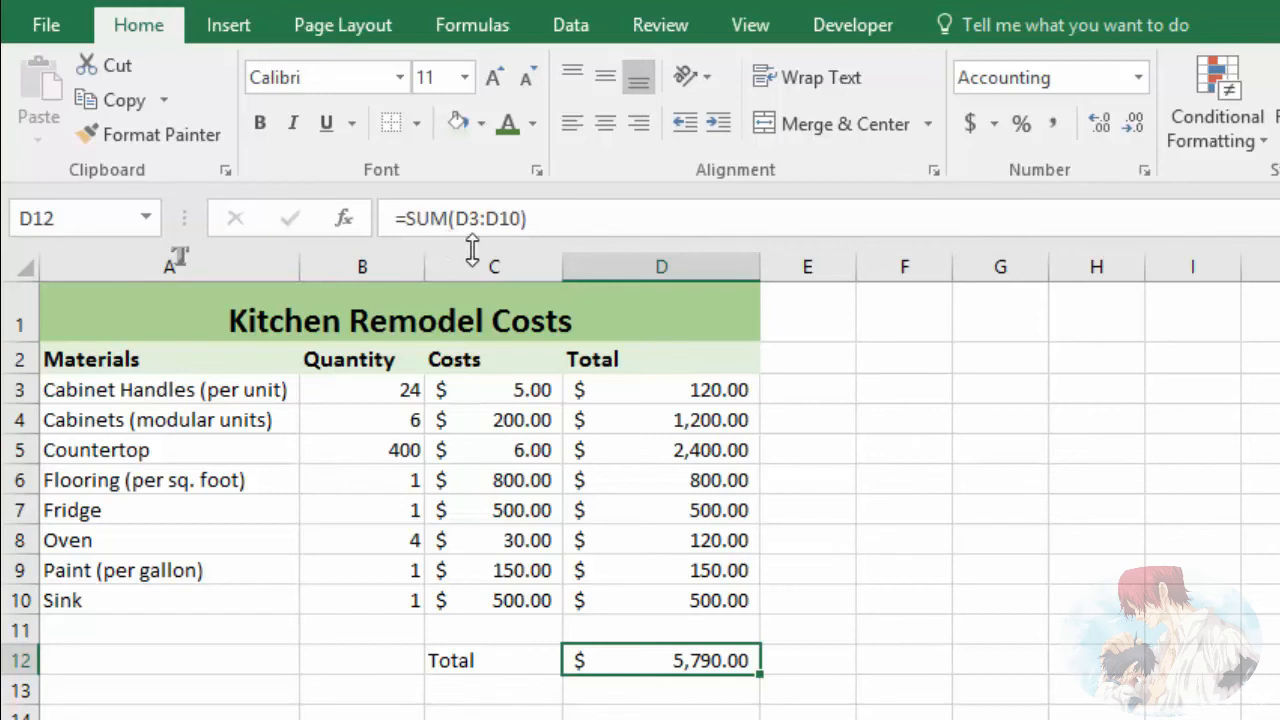
pyautogui.click(664, 390)
pyautogui.moveTo(660, 394); pyautogui.dragTo(655, 591)
pyautogui.click(808, 569)
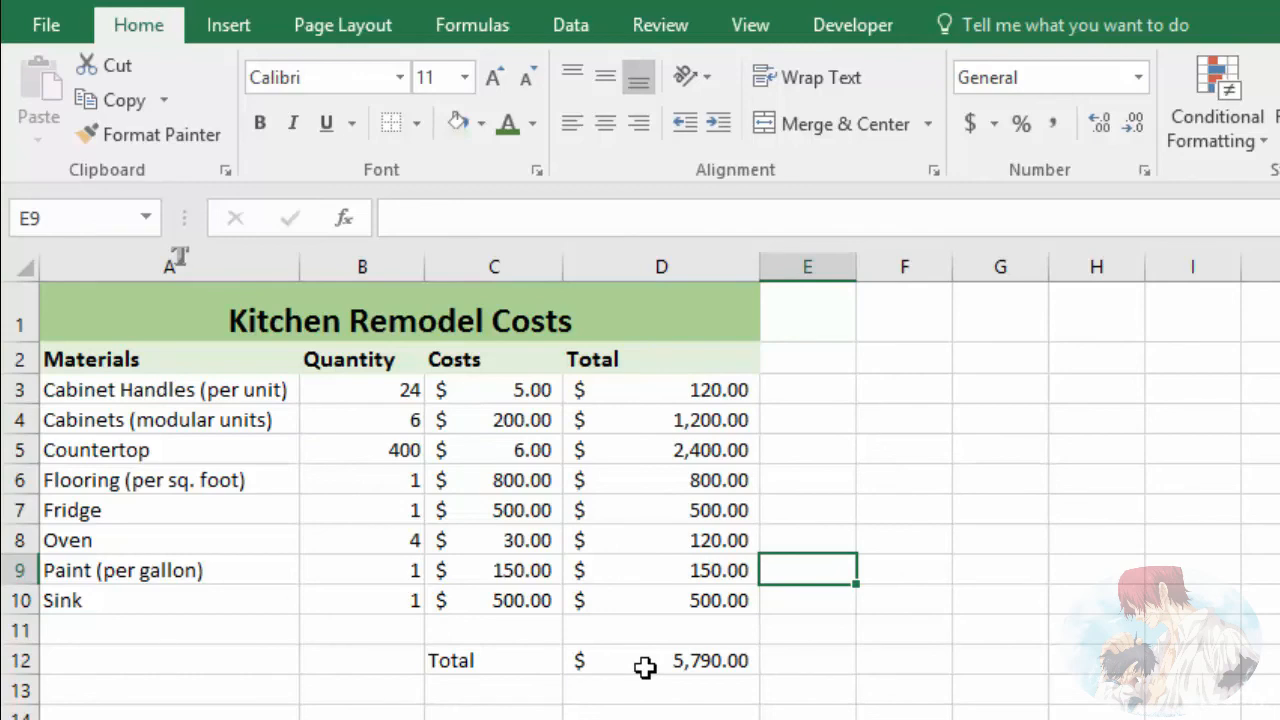
# Step: Delete the empty row 11 between the Sink row and the Total row
pyautogui.click(20, 630)
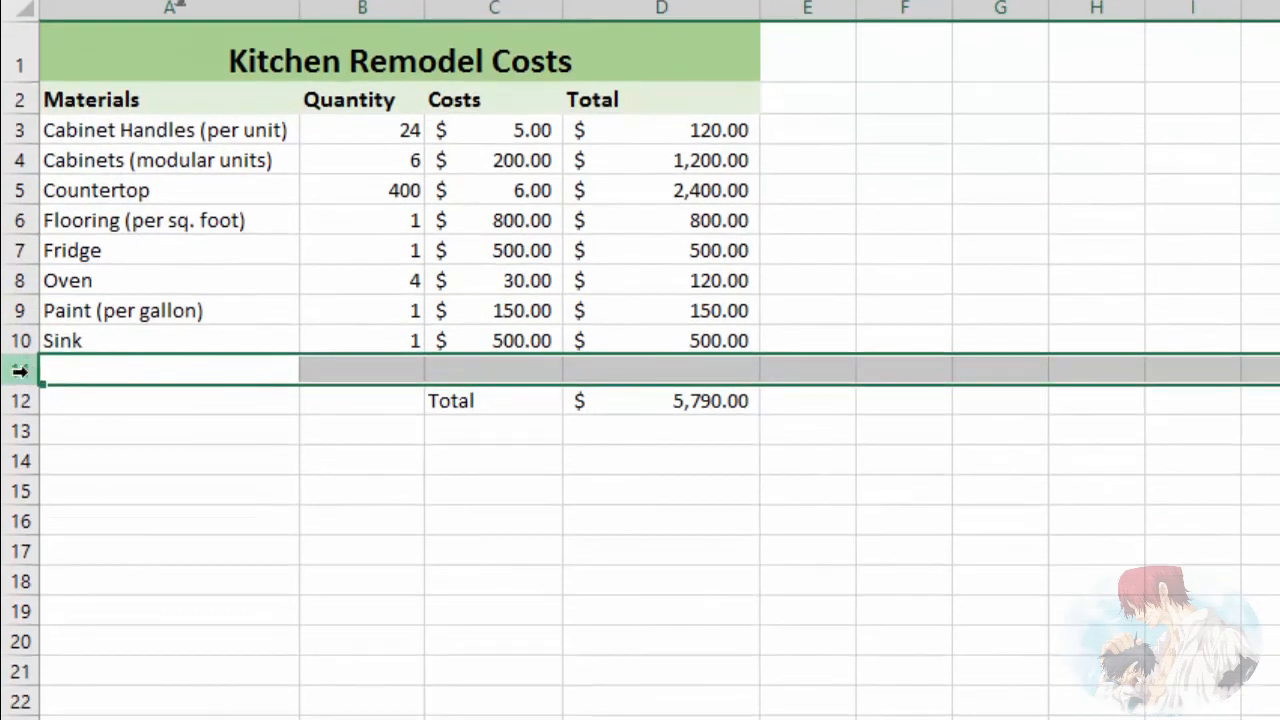
pyautogui.rightClick(20, 371)
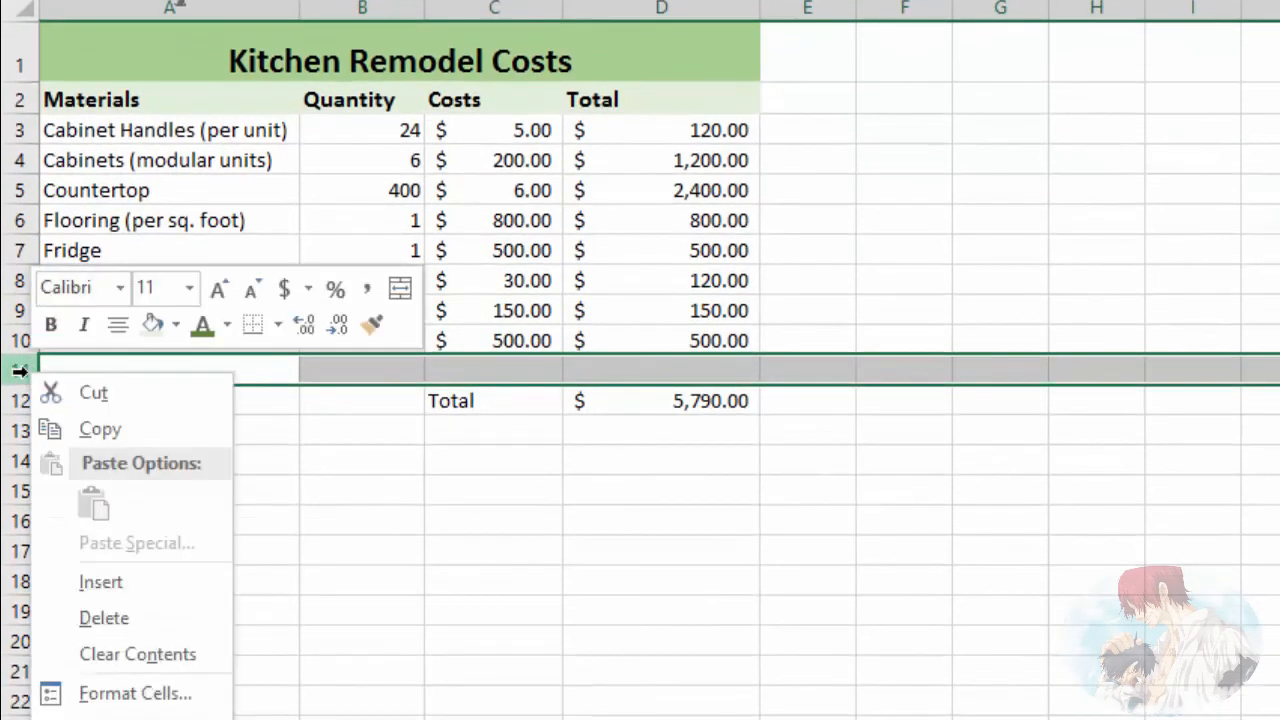
pyautogui.click(123, 616)
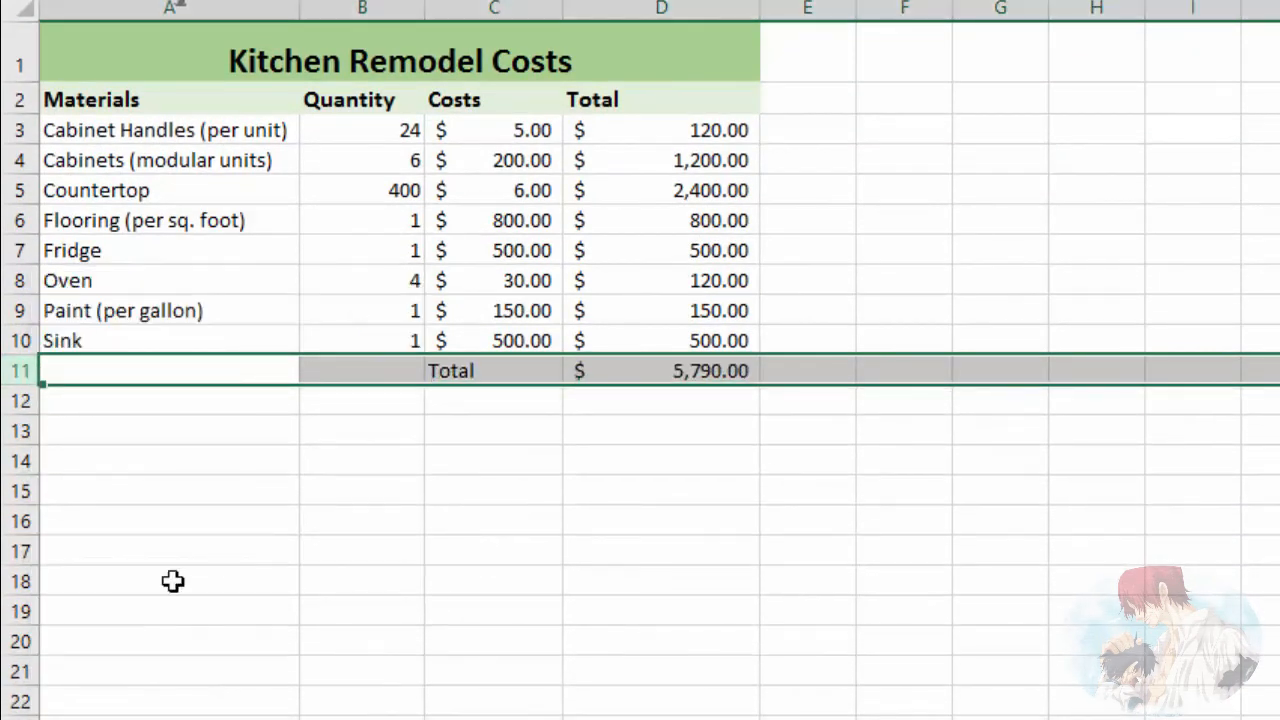
pyautogui.click(641, 432)
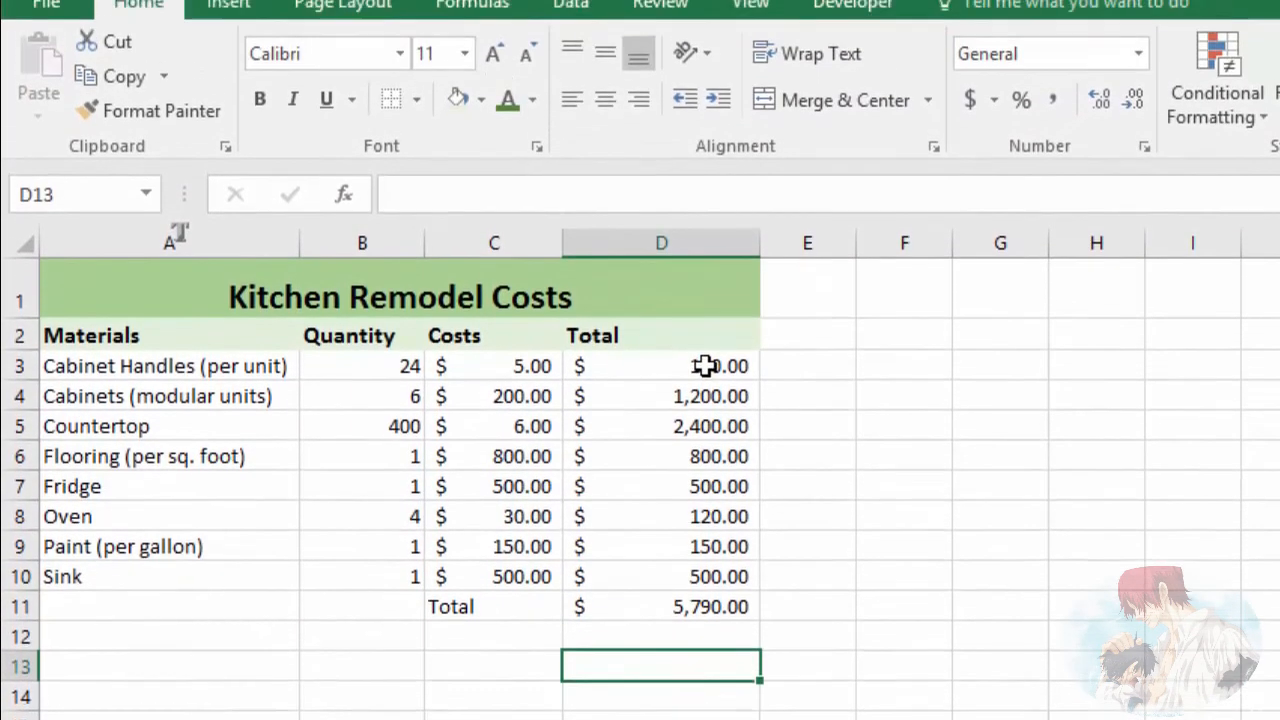
# Step: Check the PRODUCT formula in D3 and the SUM formula in D11
pyautogui.click(705, 312)
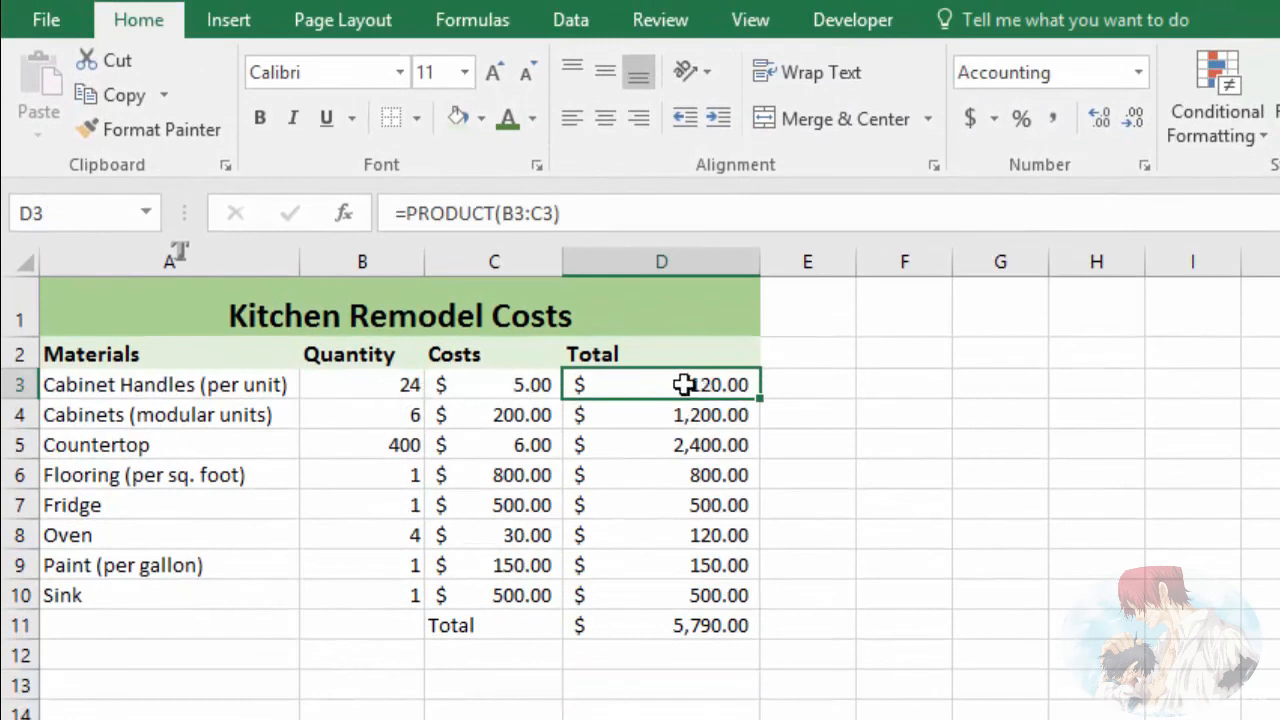
pyautogui.click(686, 630)
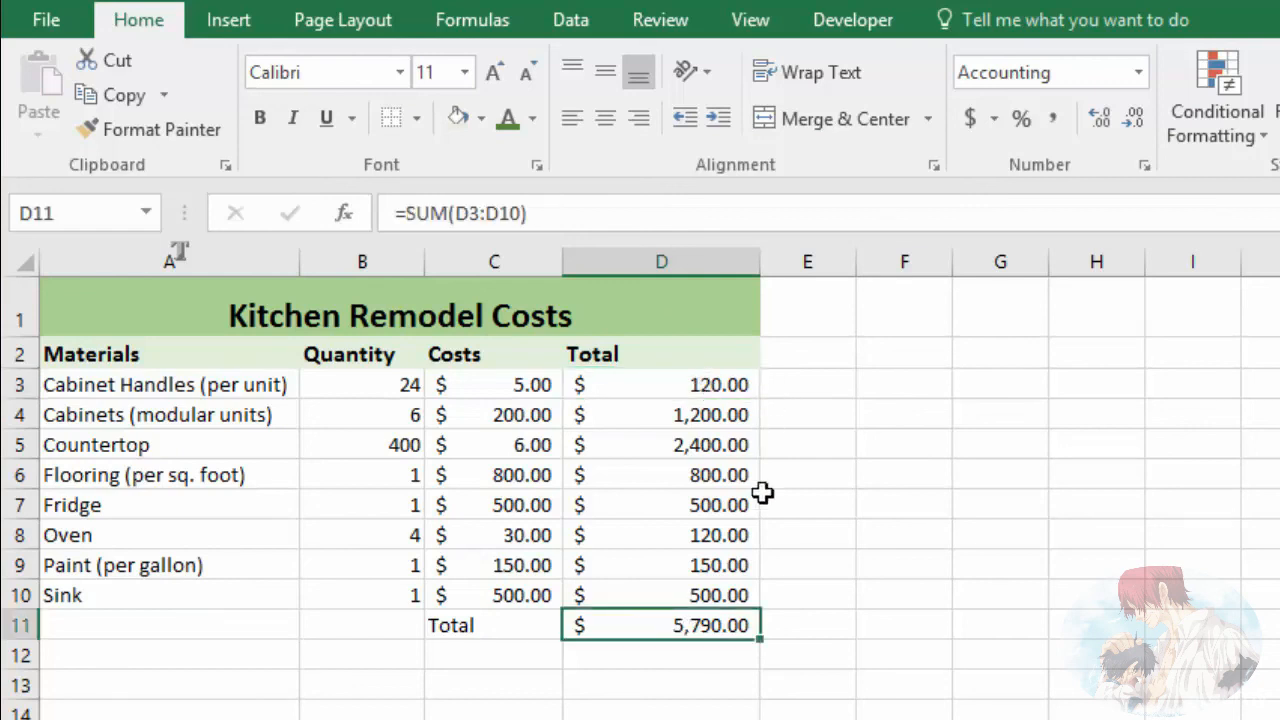